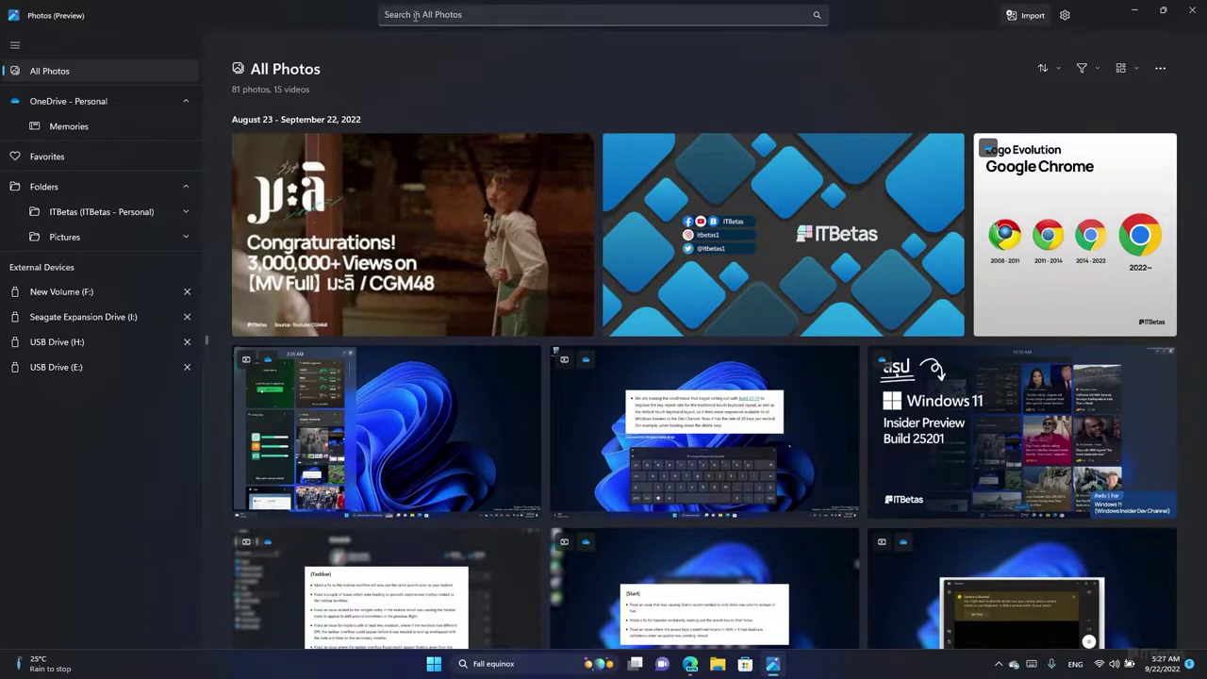
Search All Photos for "ITBetas" and clear the search to return to the full gallery
{"action": "left_click", "coordinate": [415, 15]}
{"action": "type", "text": "ITBetas"}
{"action": "key", "text": "Return"}
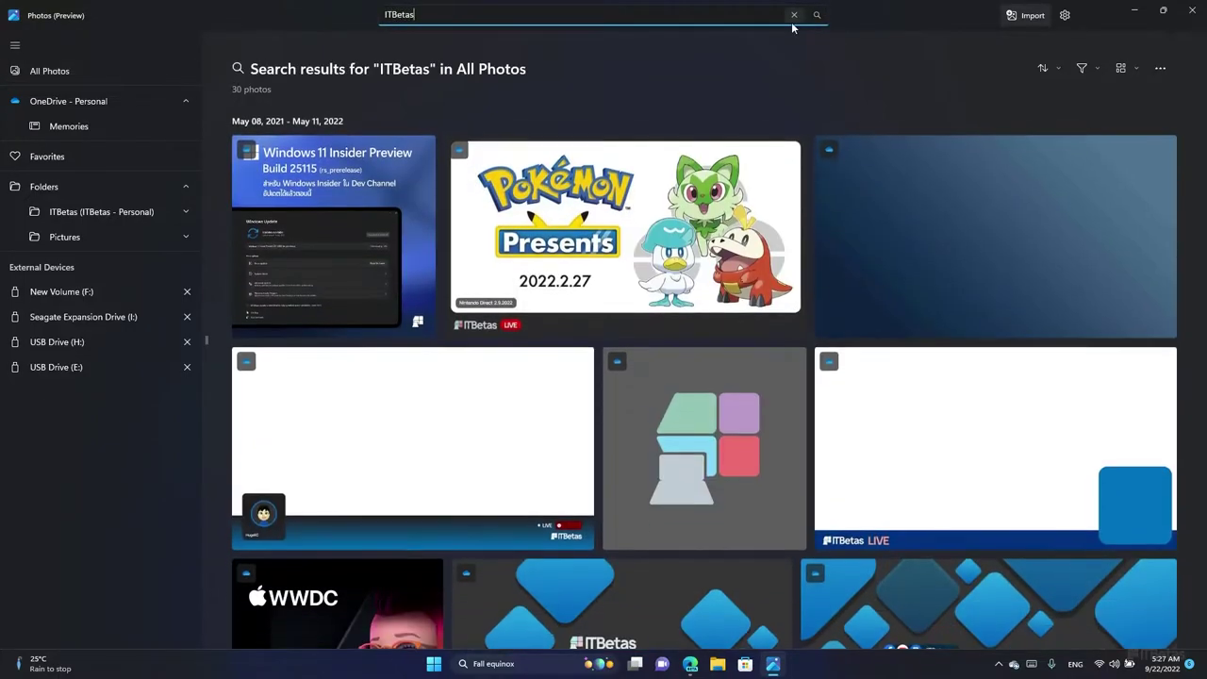
{"action": "left_click", "coordinate": [788, 16]}
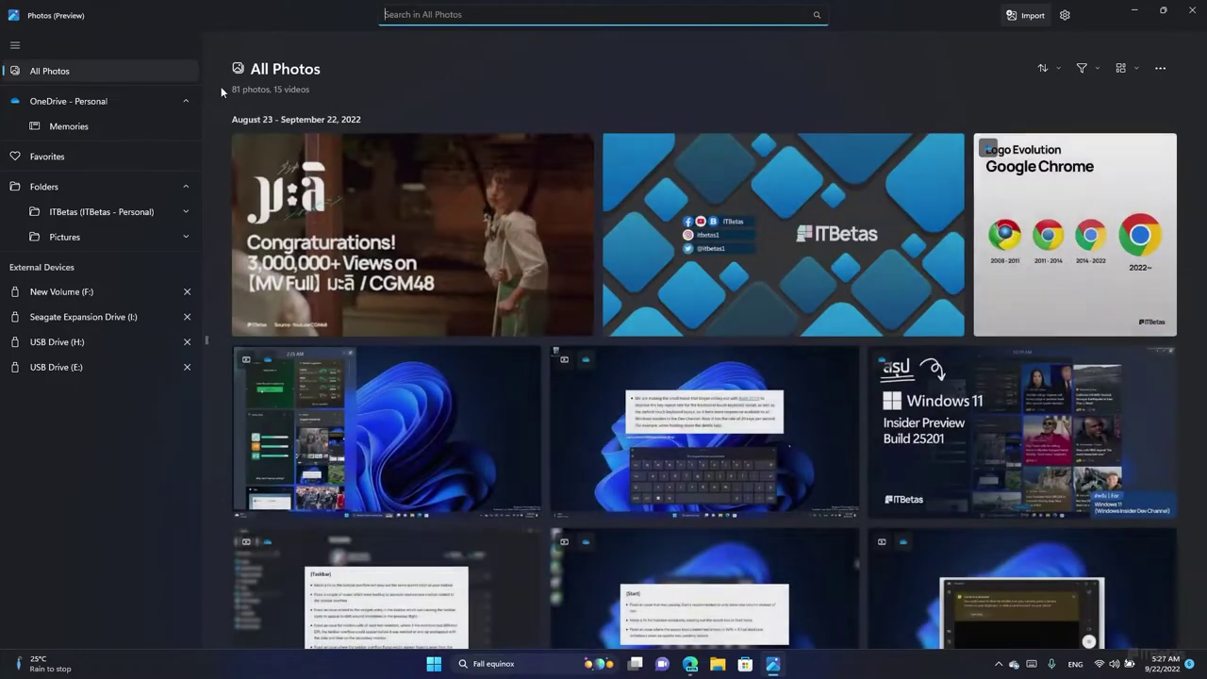
{"action": "left_click", "coordinate": [451, 46]}
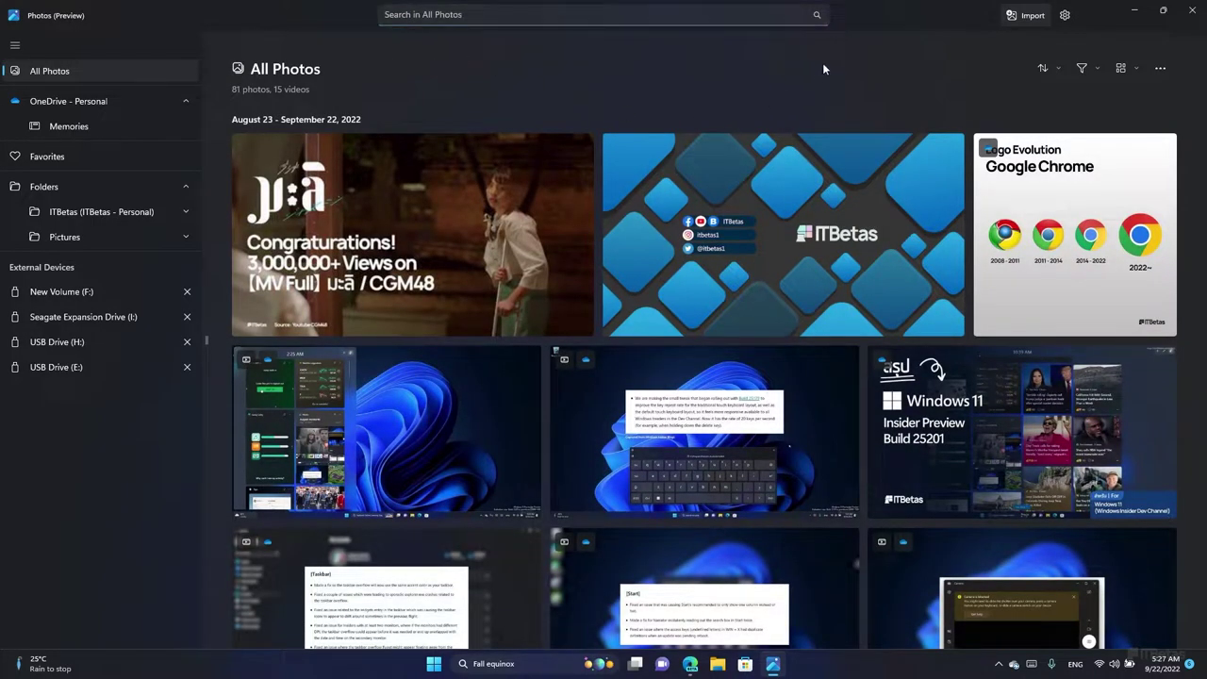
Check which connected devices and folder options are offered for importing photos, and dismiss the list
{"action": "left_click", "coordinate": [1023, 15]}
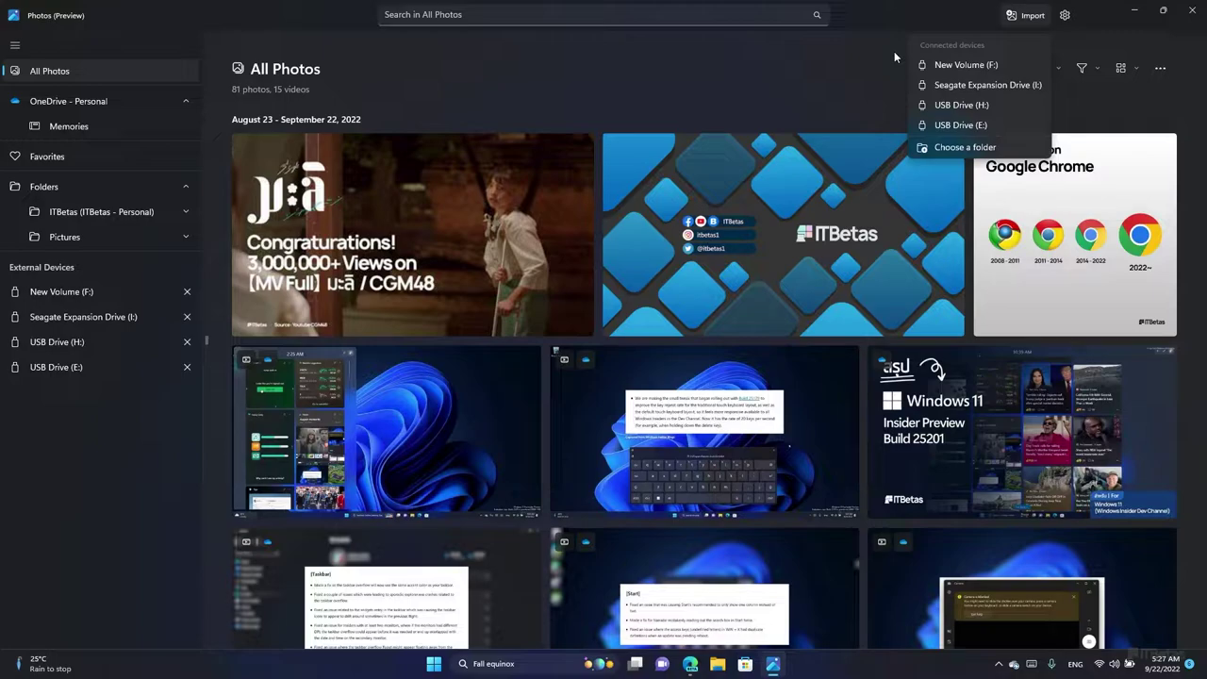
{"action": "left_click", "coordinate": [1074, 19]}
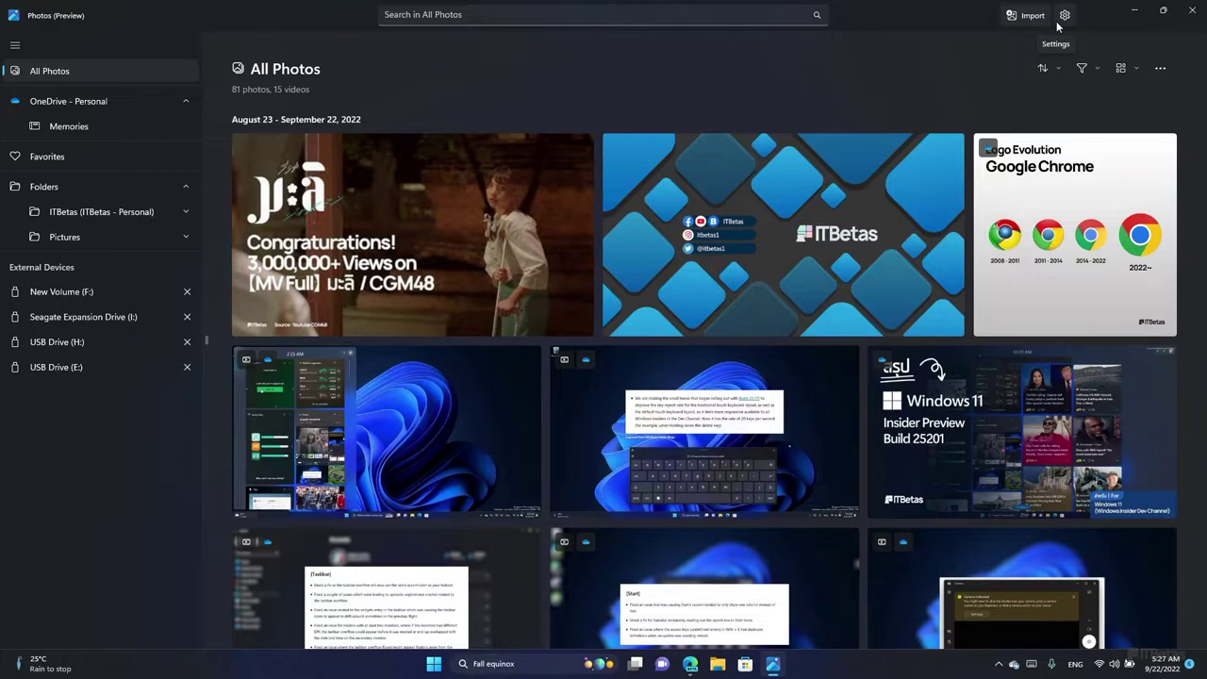
Collapse and expand the navigation pane several times, leaving it expanded
{"action": "left_click", "coordinate": [15, 44]}
{"action": "left_click", "coordinate": [17, 46]}
{"action": "left_click", "coordinate": [17, 46]}
{"action": "left_click", "coordinate": [17, 46]}
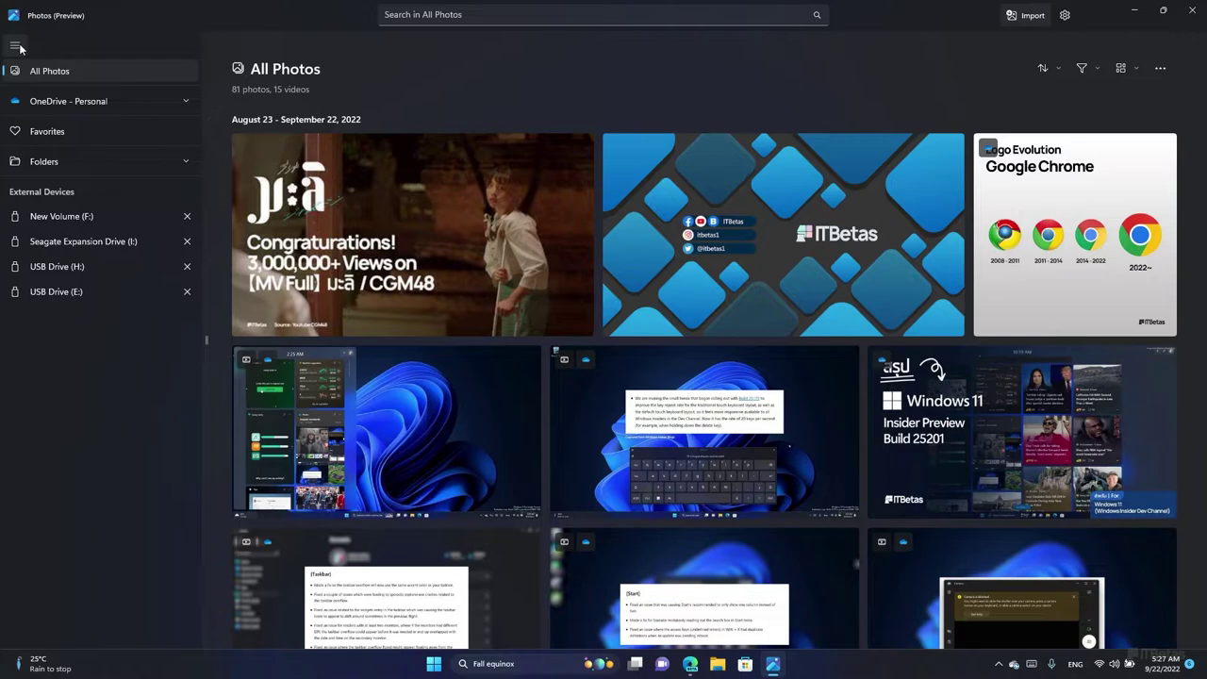
{"action": "left_click", "coordinate": [17, 47]}
{"action": "left_click", "coordinate": [17, 46]}
Browse the OneDrive - Personal collection with its Memories page, and view the Favorites collection
{"action": "left_click", "coordinate": [68, 96]}
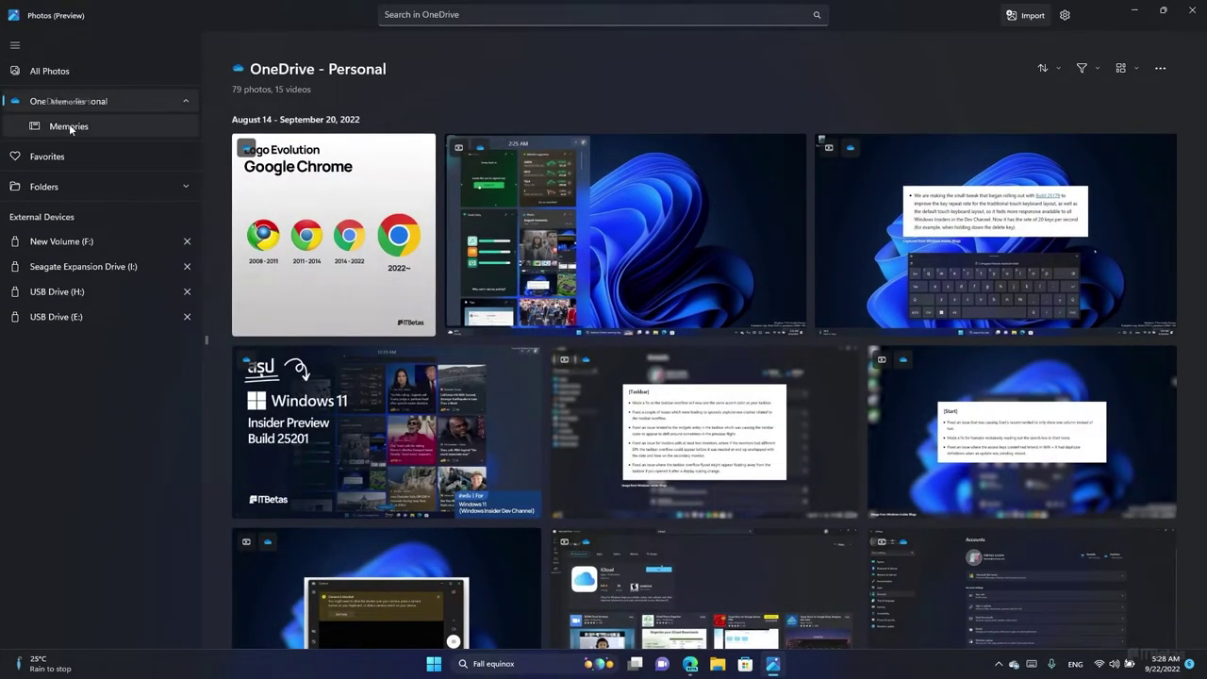
{"action": "left_click", "coordinate": [107, 125]}
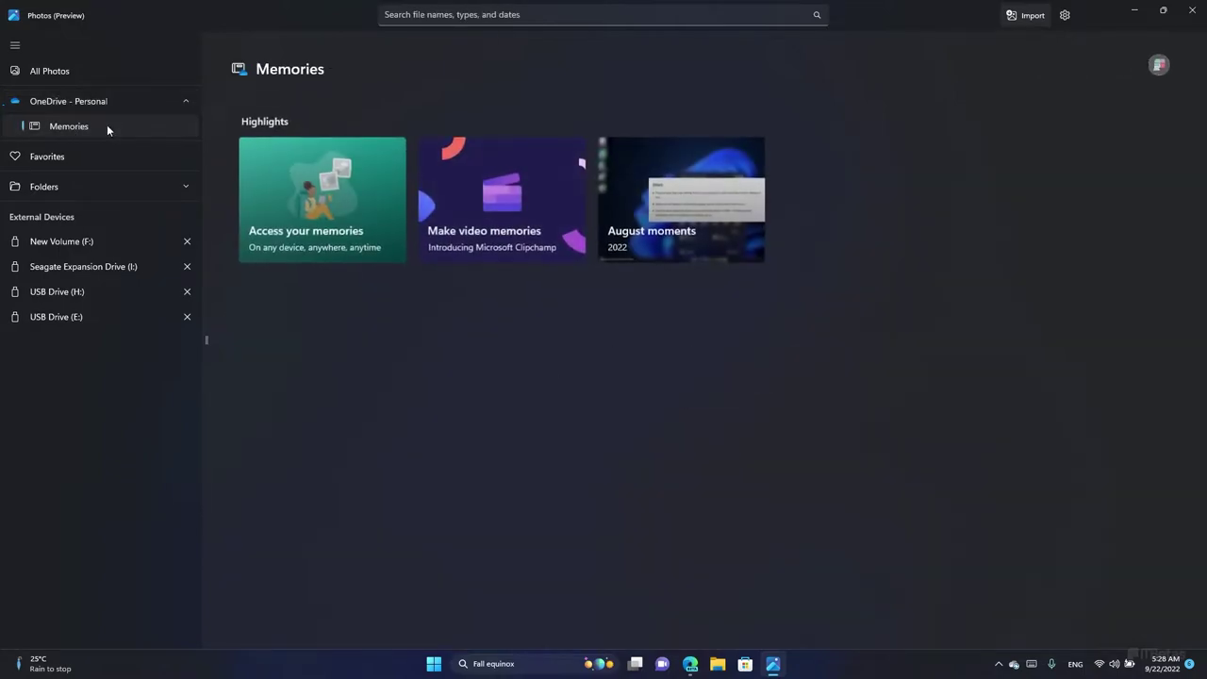
{"action": "left_click", "coordinate": [57, 101]}
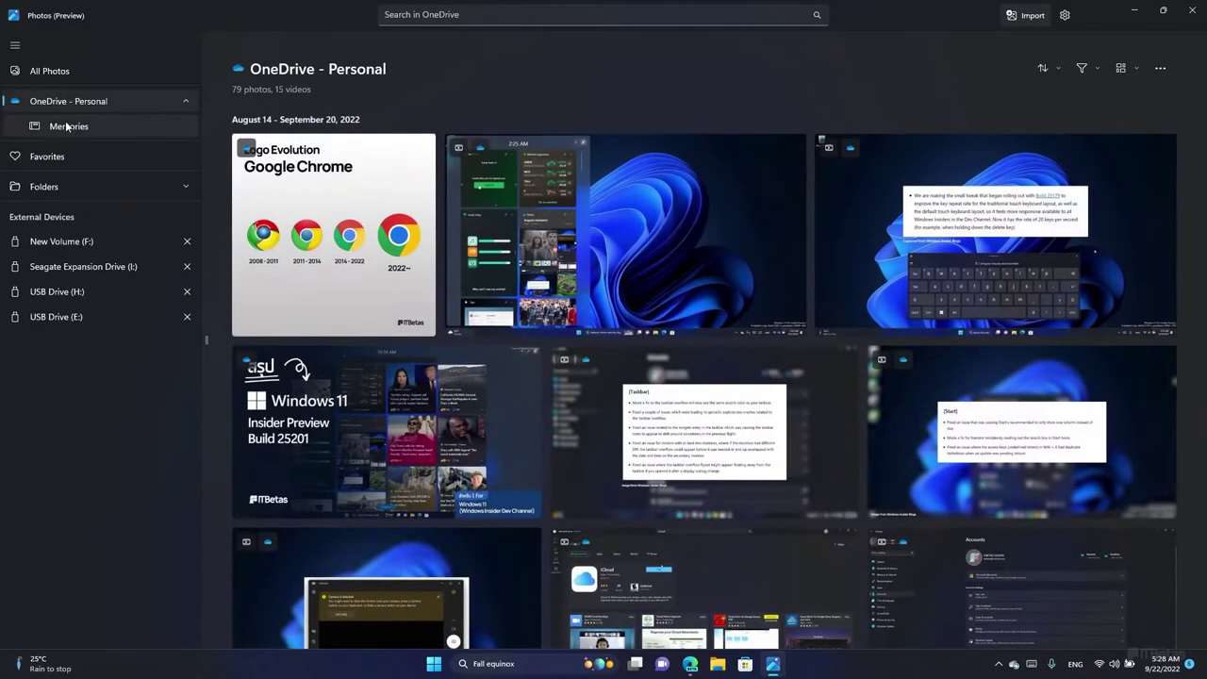
{"action": "left_click", "coordinate": [66, 125]}
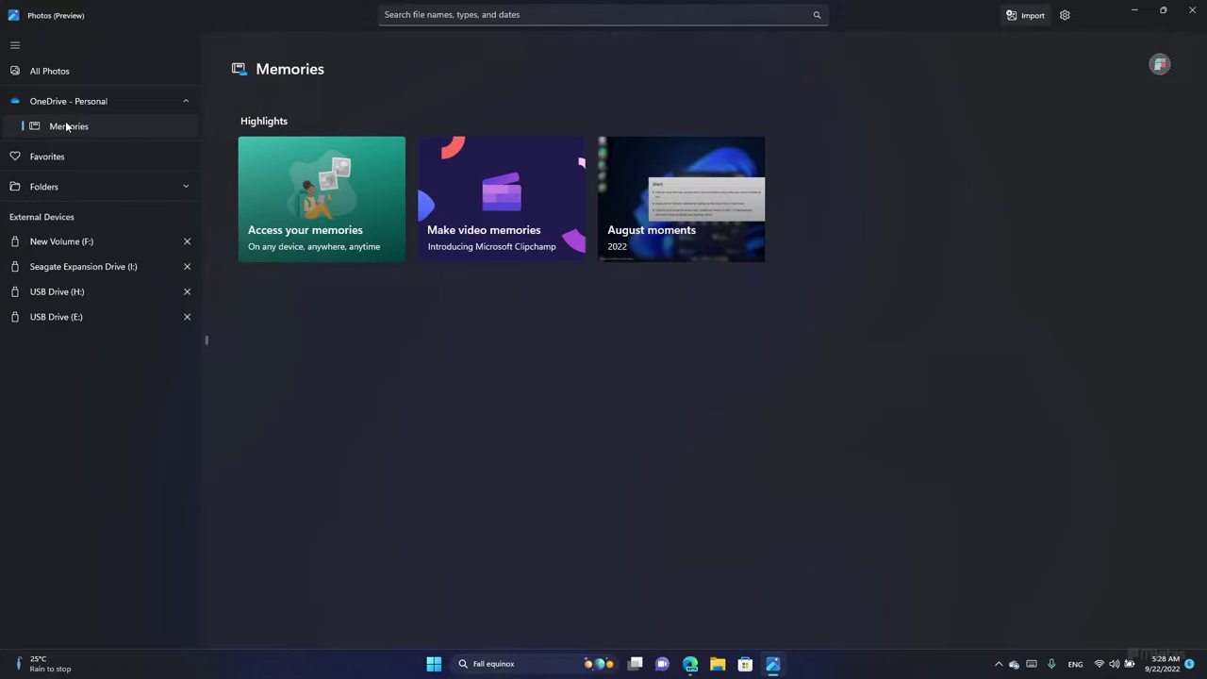
{"action": "left_click", "coordinate": [59, 101]}
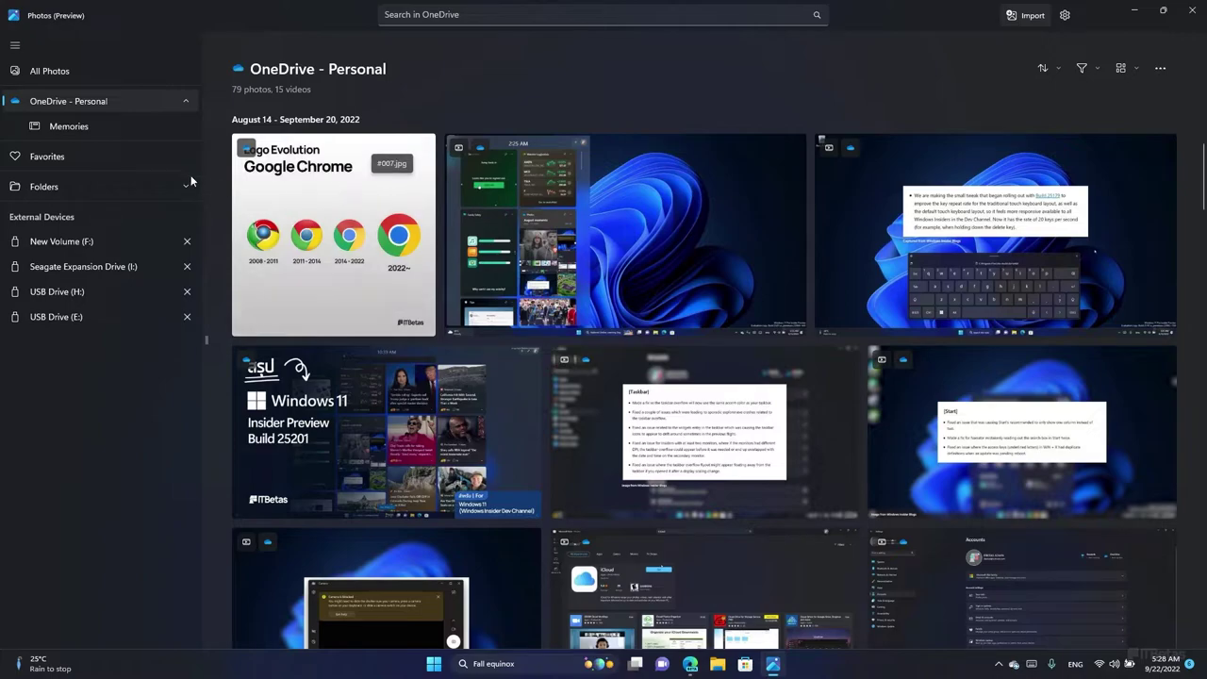
{"action": "left_click", "coordinate": [45, 157]}
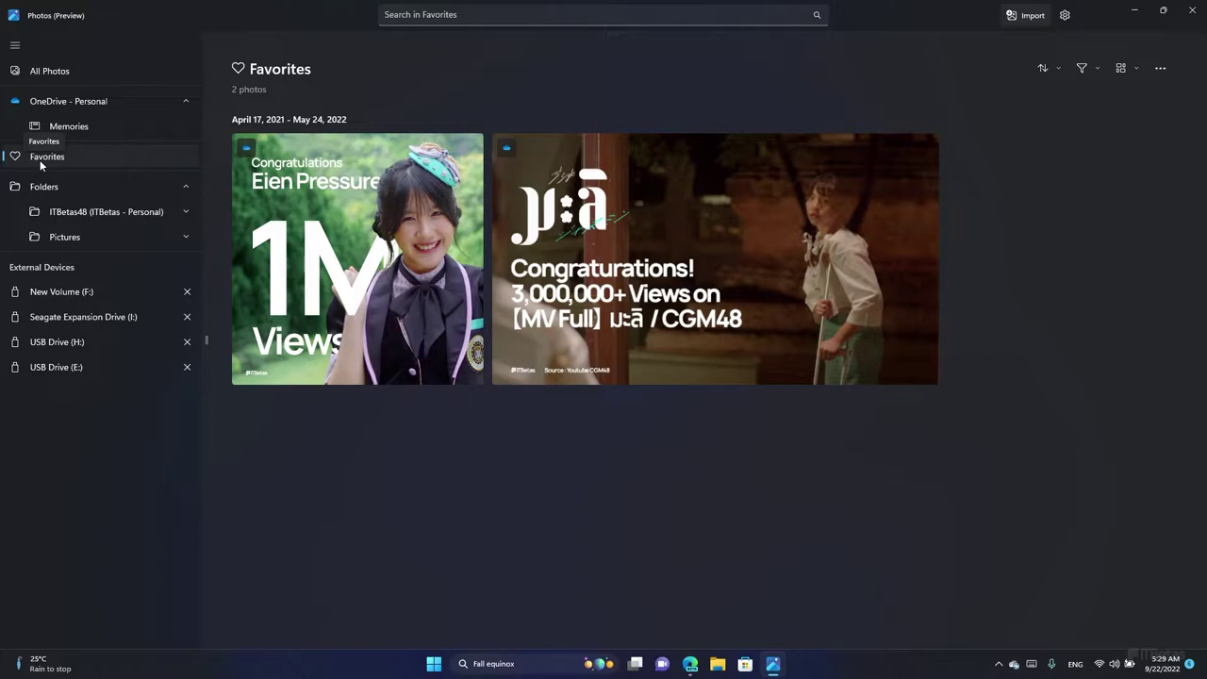
Open the Folders page and expand and collapse the ITBetas48 and Pictures folder trees
{"action": "left_click", "coordinate": [42, 189]}
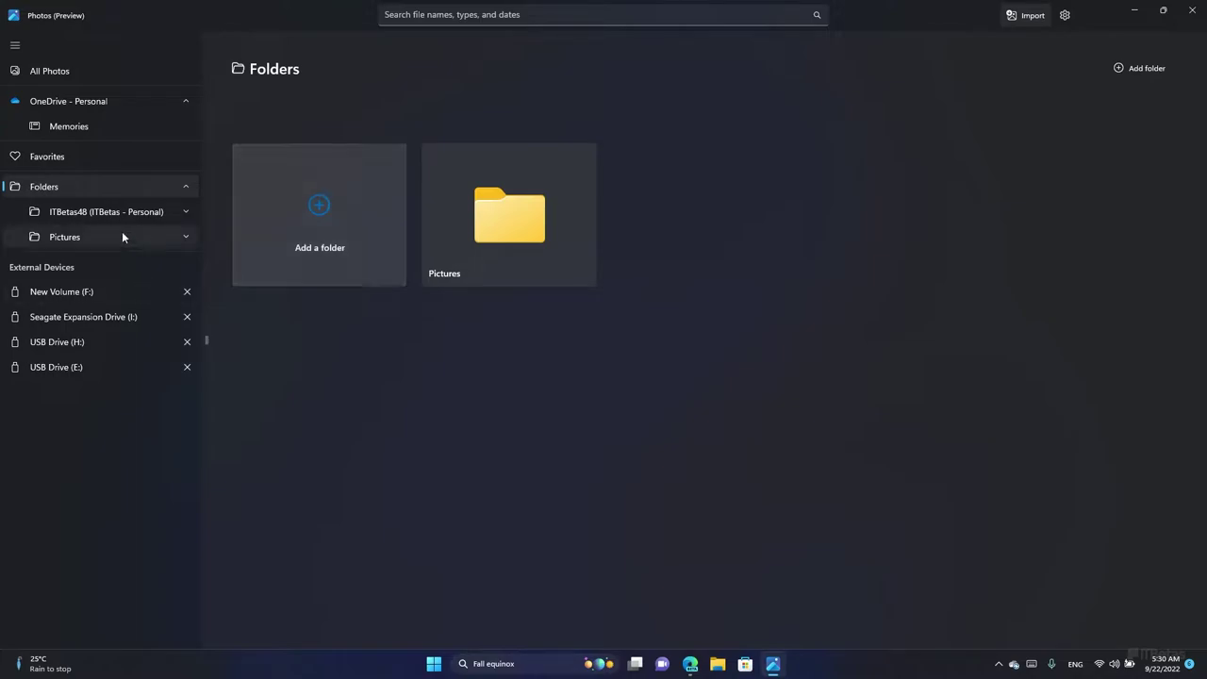
{"action": "left_click", "coordinate": [187, 211]}
{"action": "left_click", "coordinate": [187, 211]}
{"action": "left_click", "coordinate": [187, 237]}
{"action": "left_click", "coordinate": [187, 237]}
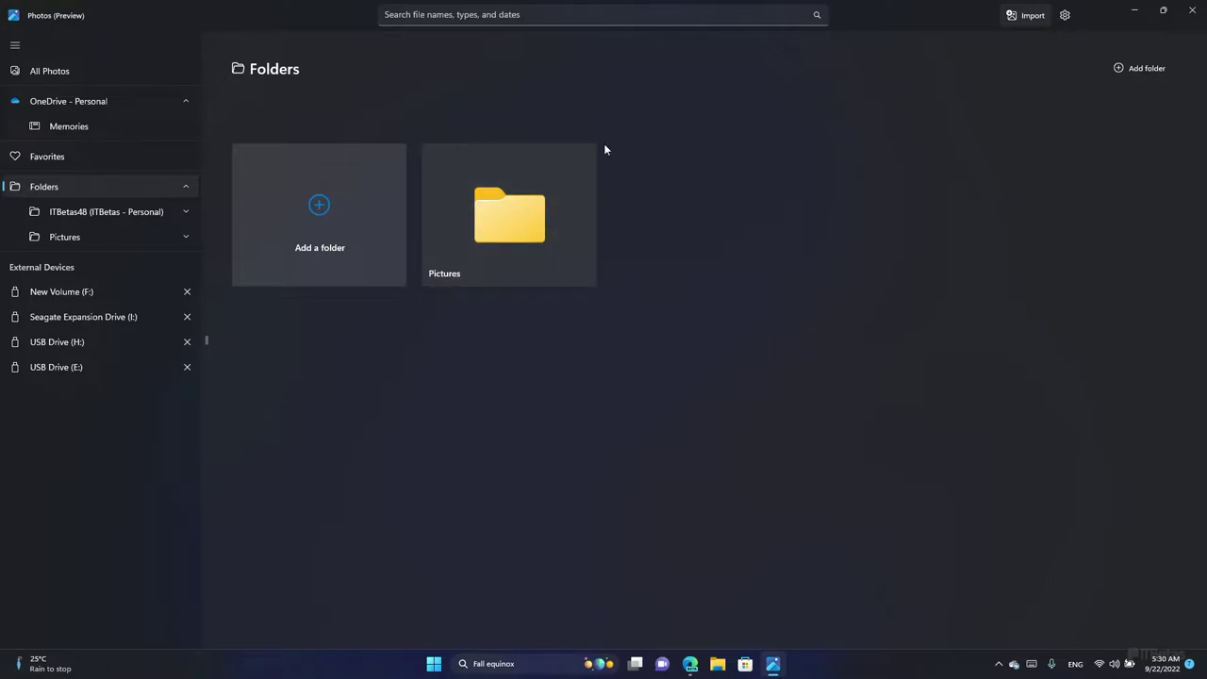
View the contents of the ITBetas48 and Pictures folders and return to the Folders overview
{"action": "left_click", "coordinate": [84, 212]}
{"action": "left_click", "coordinate": [83, 181]}
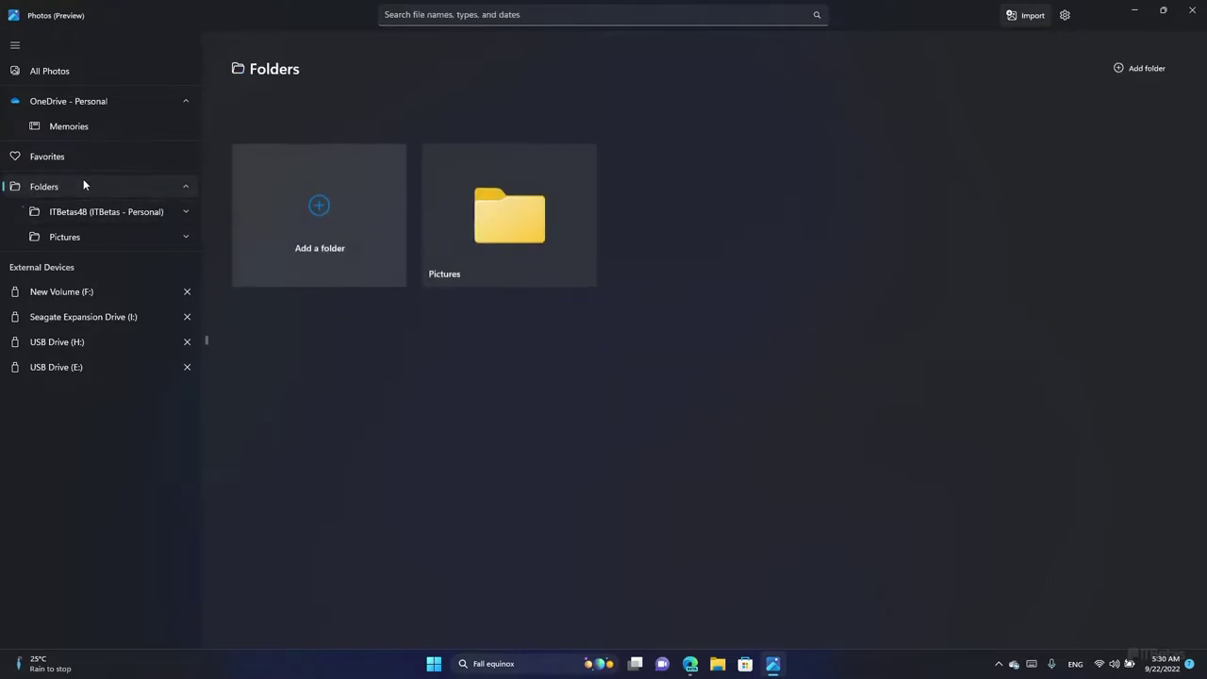
{"action": "left_click", "coordinate": [87, 215]}
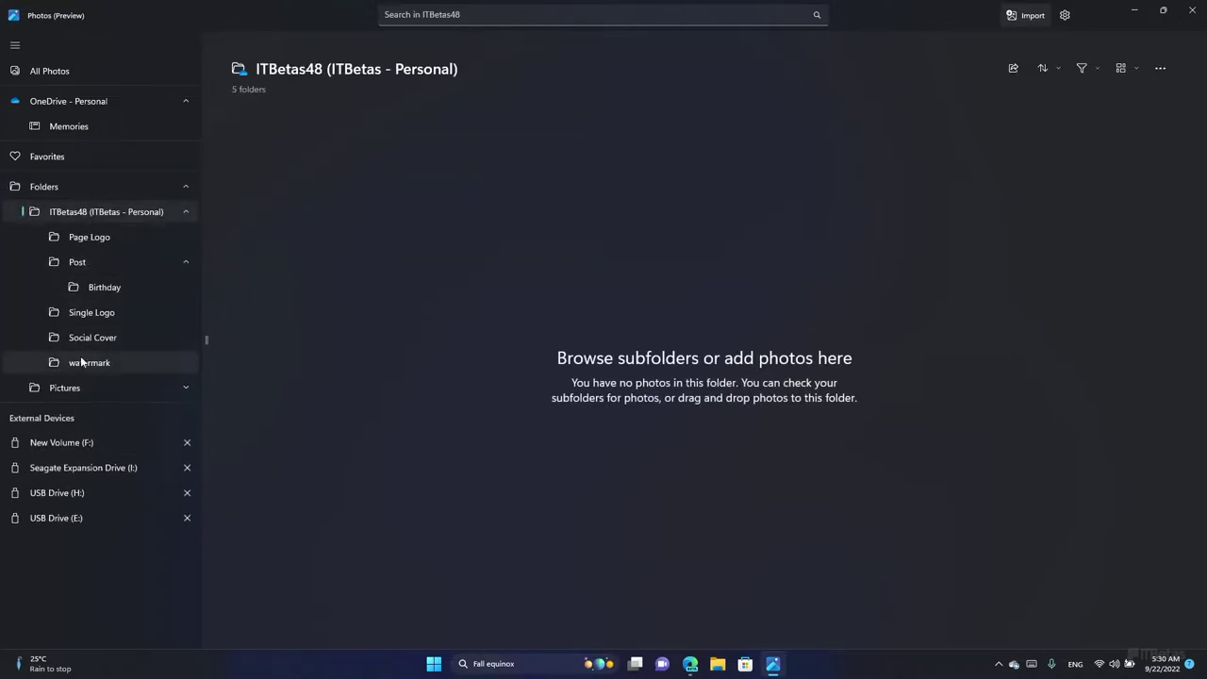
{"action": "left_click", "coordinate": [80, 383]}
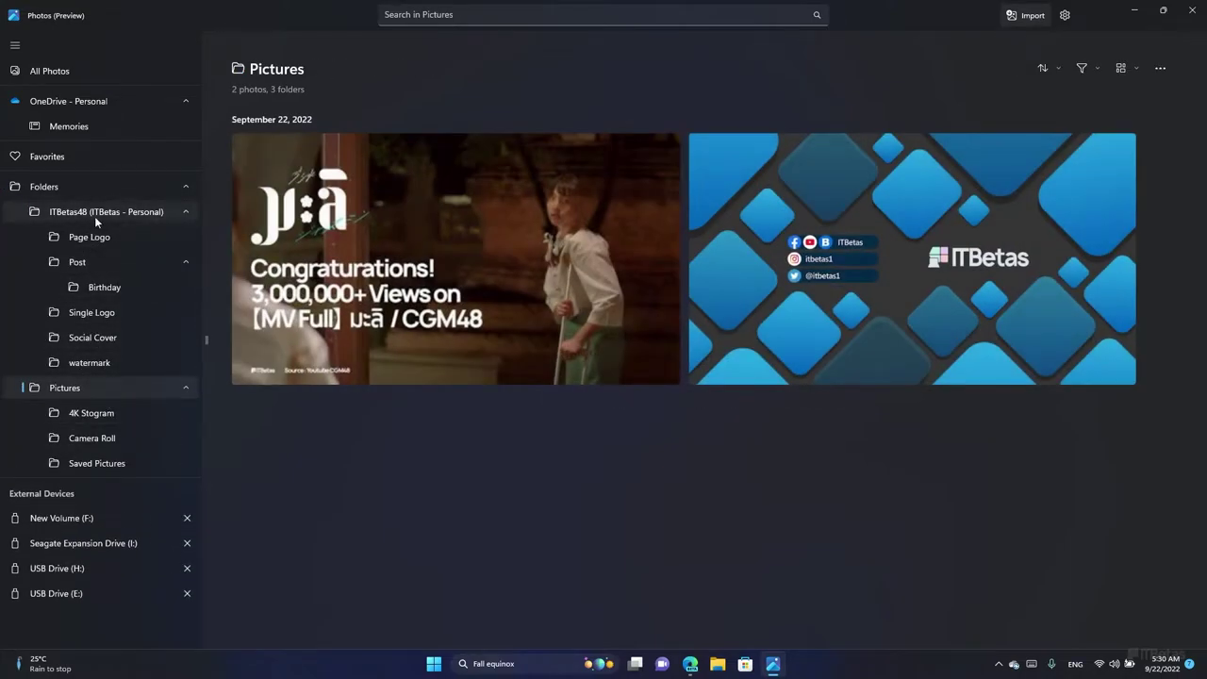
{"action": "left_click", "coordinate": [91, 287]}
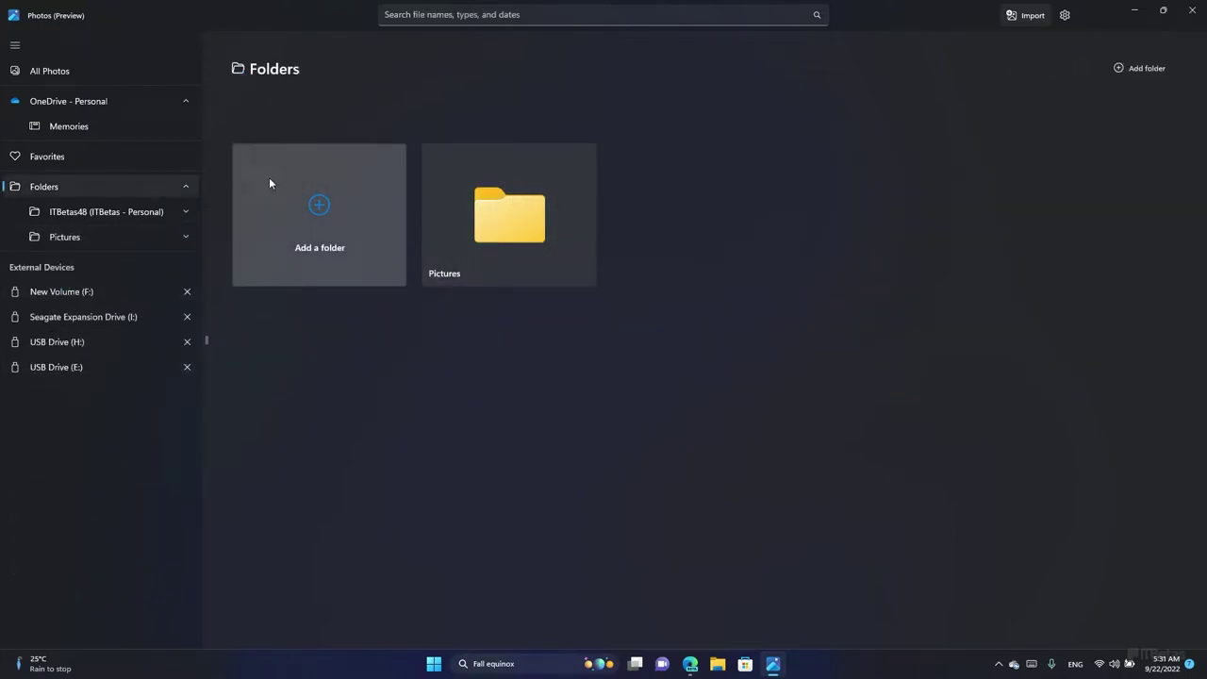
Open the folder picker for adding a folder to the library and cancel it
{"action": "left_click", "coordinate": [327, 188]}
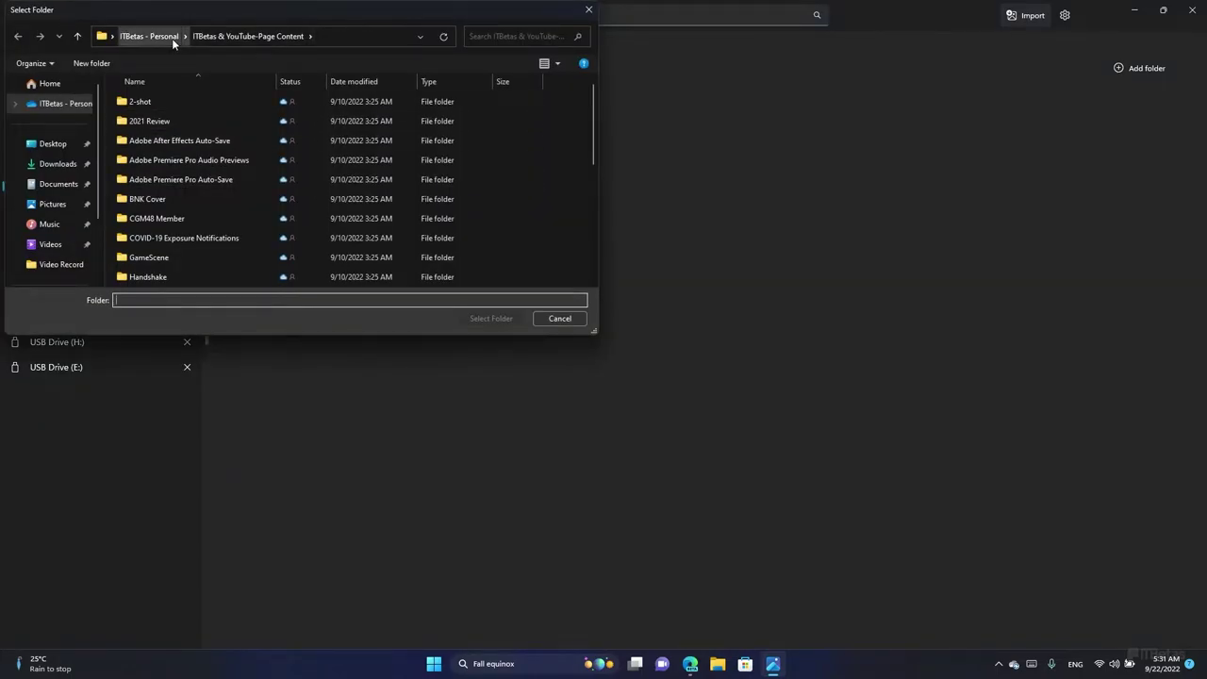
{"action": "left_click", "coordinate": [559, 319]}
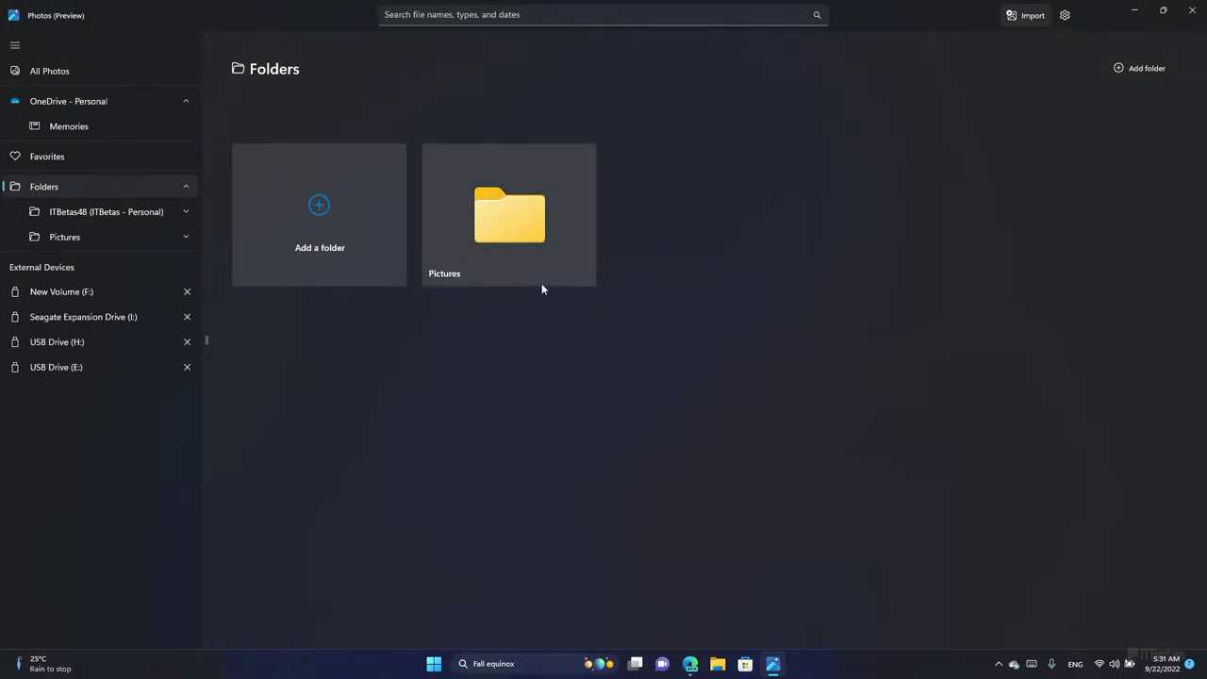
Return to All Photos and inspect the import pages of the external drives, closing the USB Drive (E:) page
{"action": "left_click", "coordinate": [111, 78]}
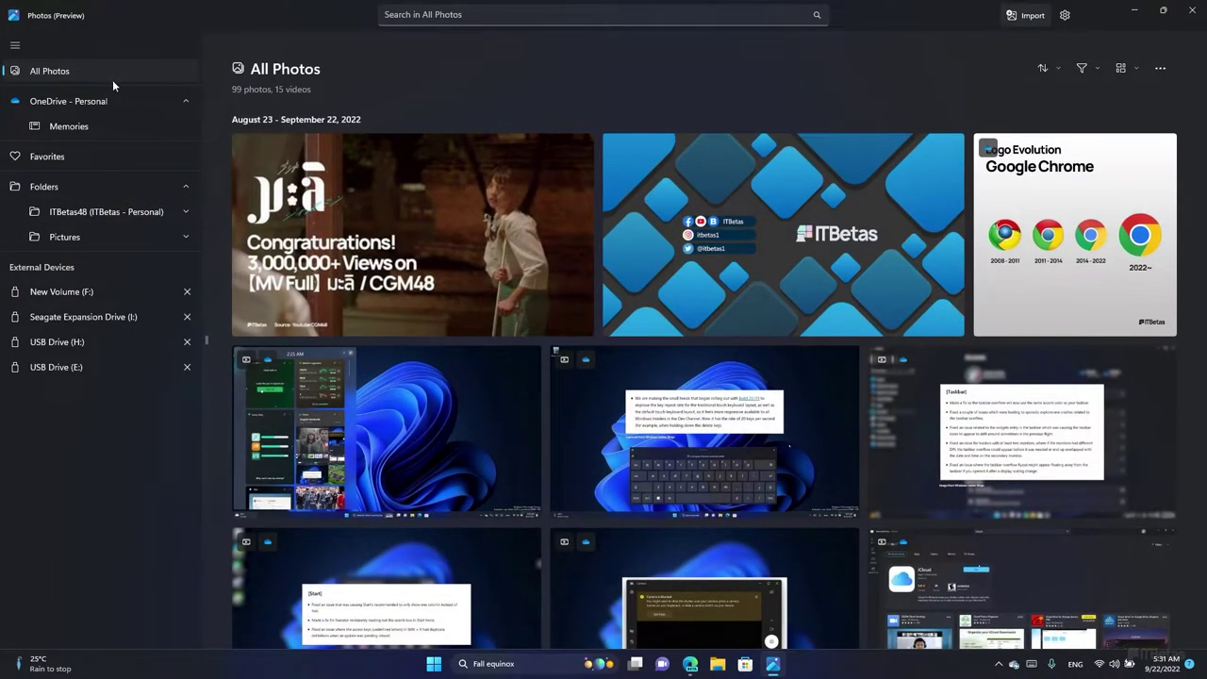
{"action": "left_click", "coordinate": [96, 291]}
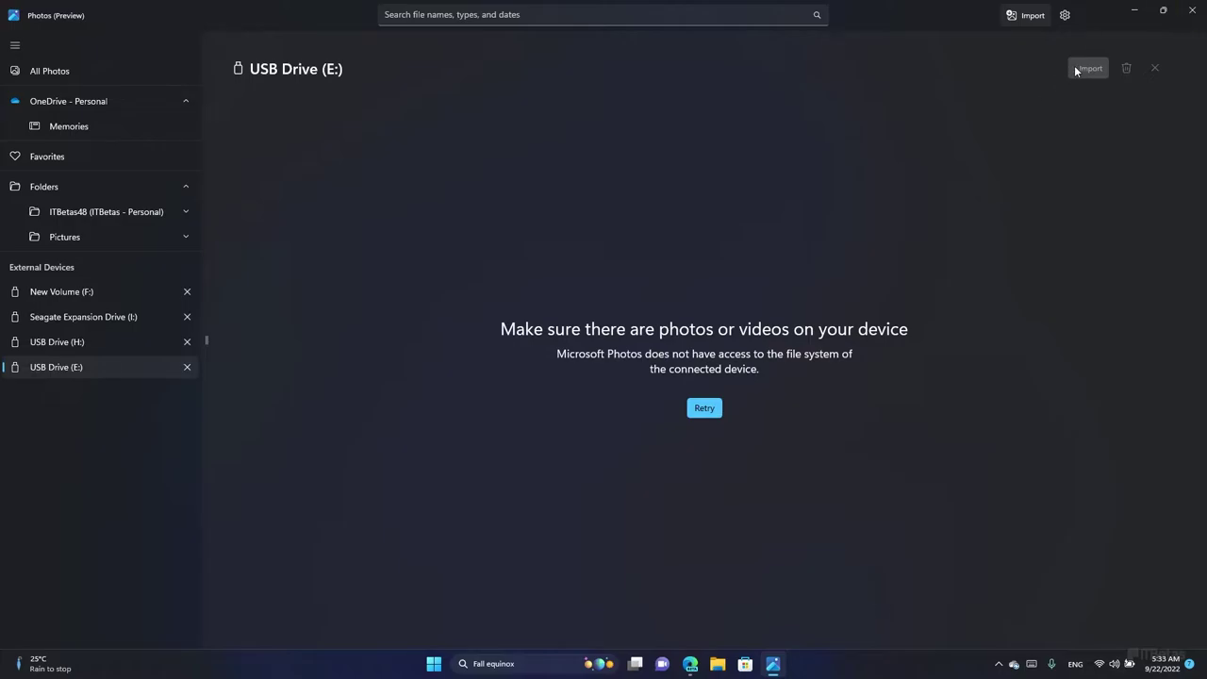
{"action": "left_click", "coordinate": [1155, 68]}
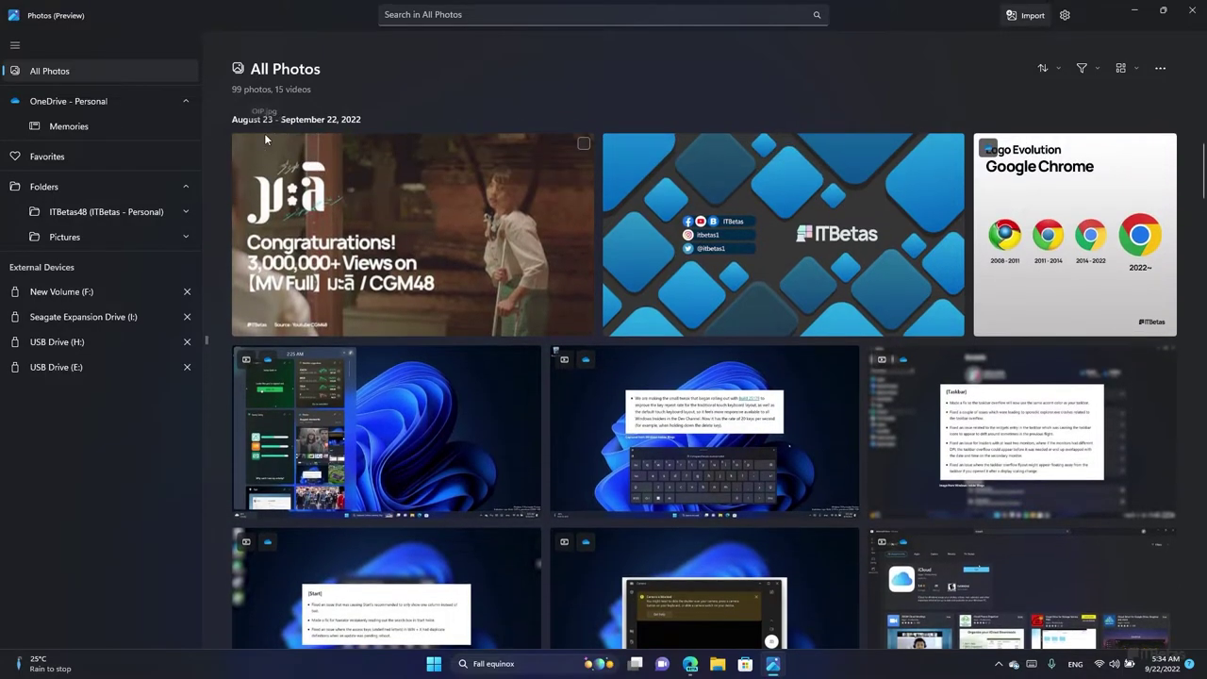
Look through the All Photos gallery and view its sorting options without changing them
{"action": "scroll", "coordinate": [483, 254], "scroll_direction": "down", "scroll_amount": 10}
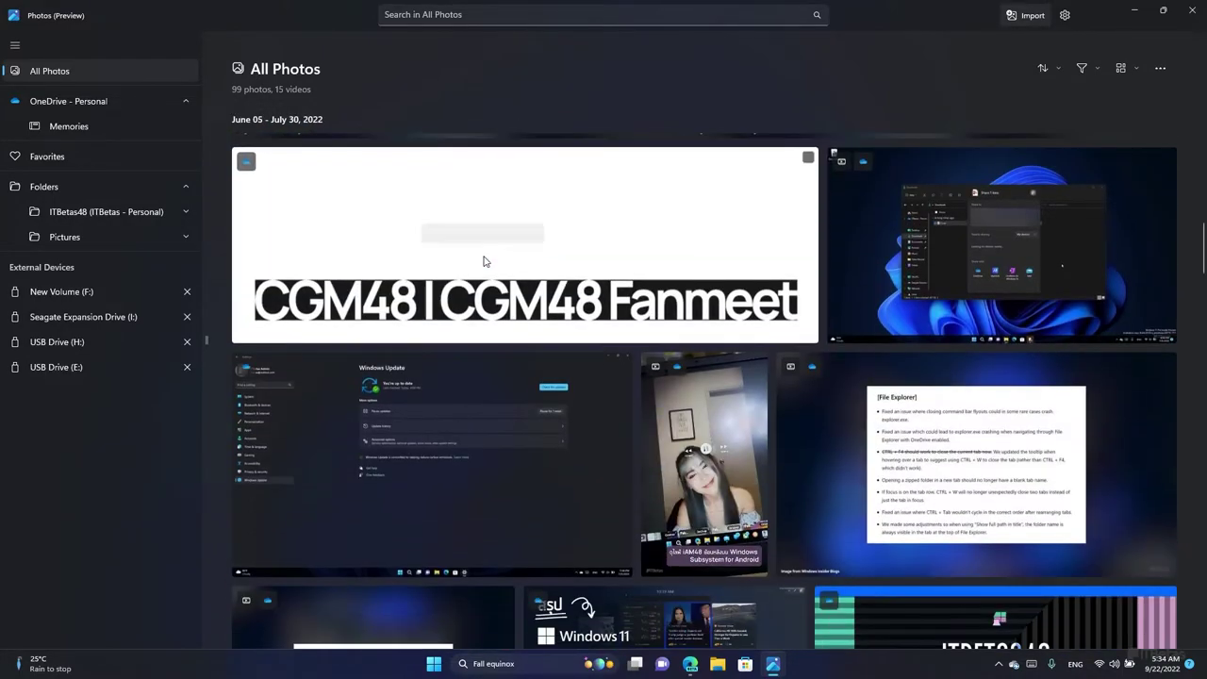
{"action": "scroll", "coordinate": [483, 254], "scroll_direction": "up", "scroll_amount": 10}
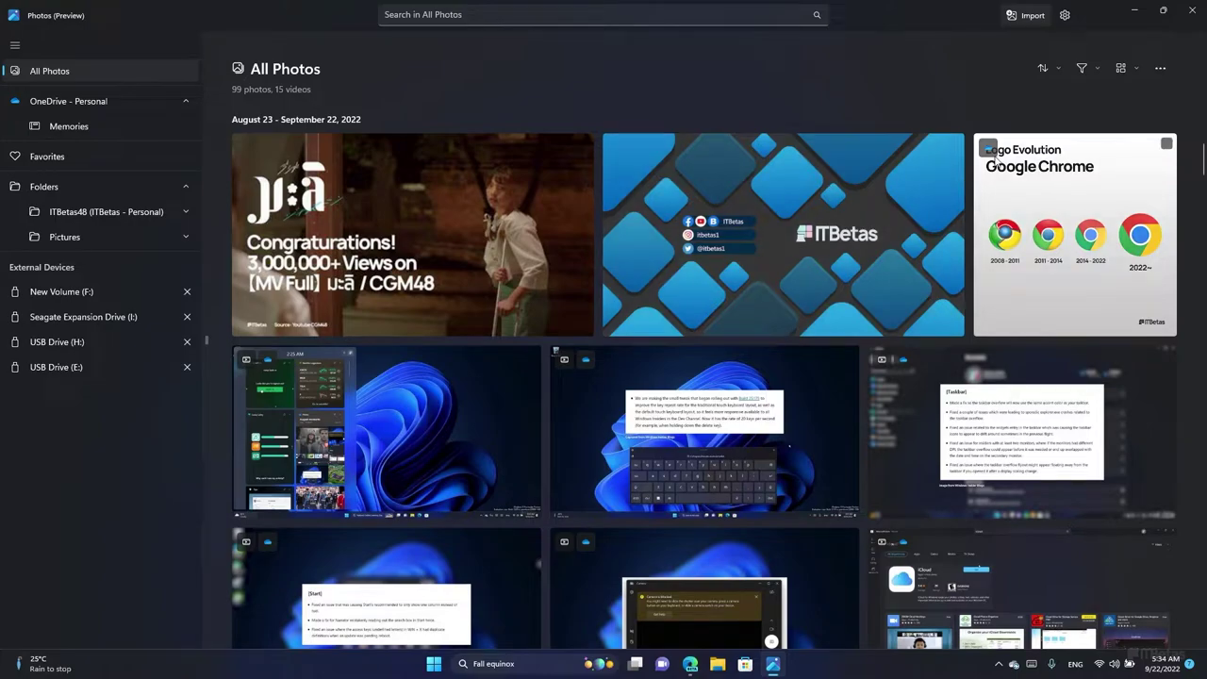
{"action": "left_click", "coordinate": [1064, 69]}
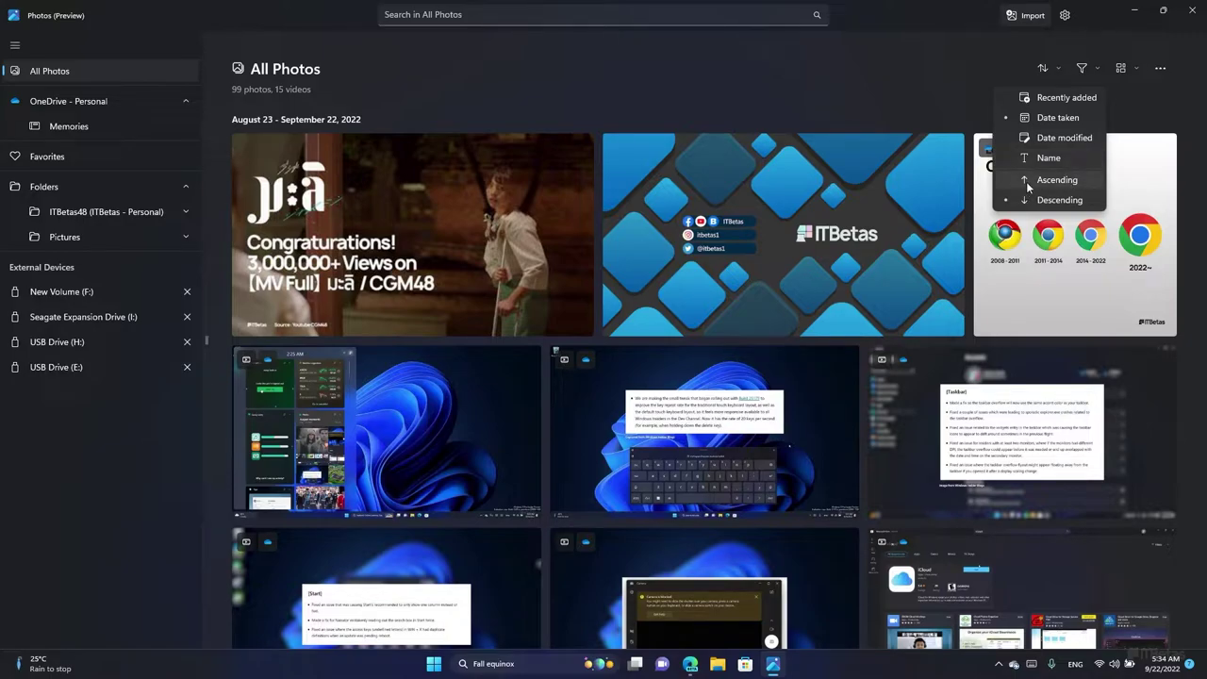
{"action": "left_click", "coordinate": [960, 95]}
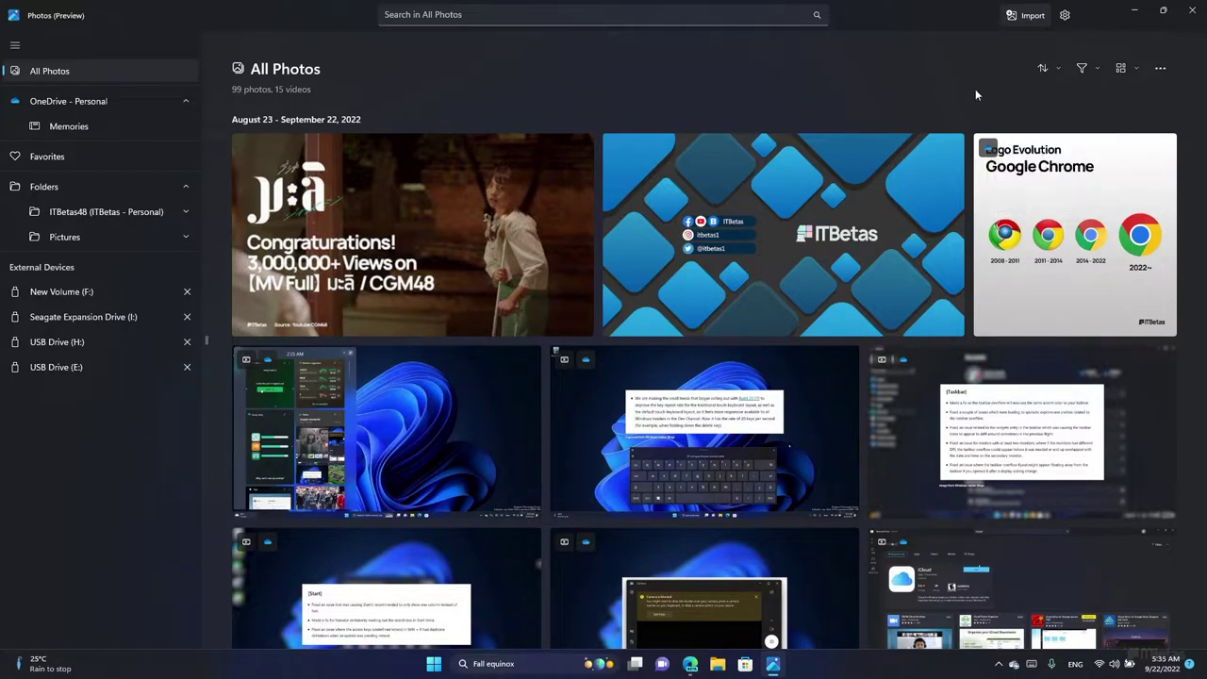
Filter the gallery by Photos and by Videos, and reset the filter to All media
{"action": "left_click", "coordinate": [1098, 66]}
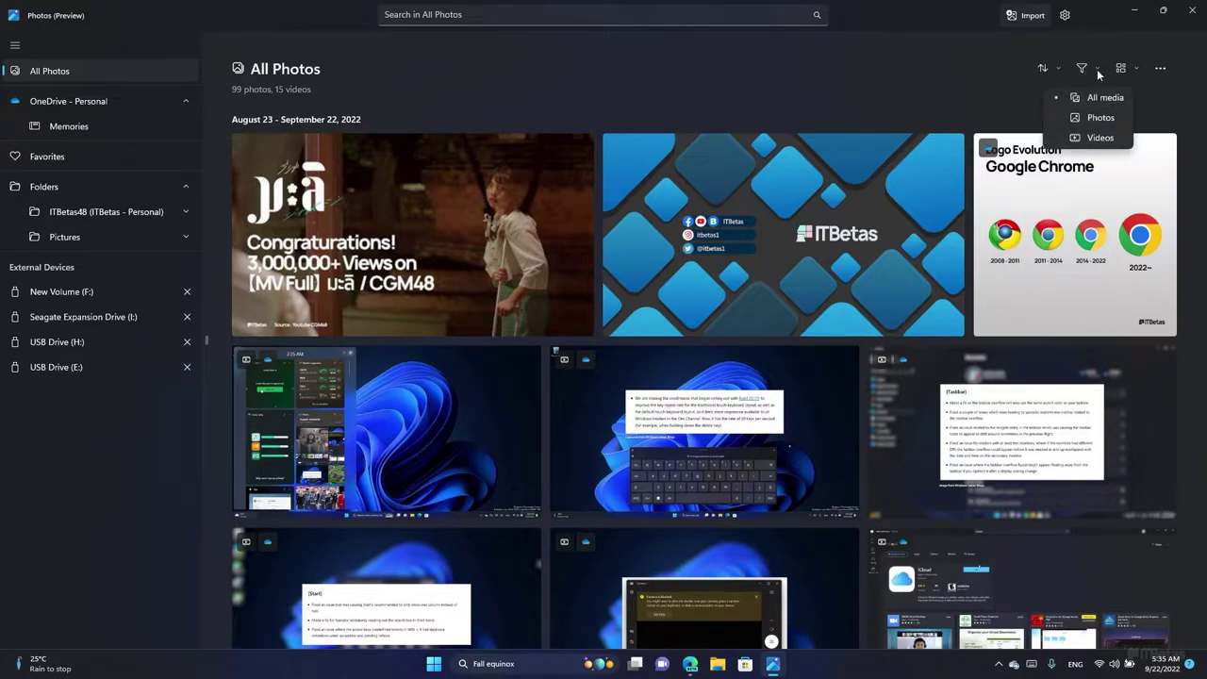
{"action": "left_click", "coordinate": [1101, 117]}
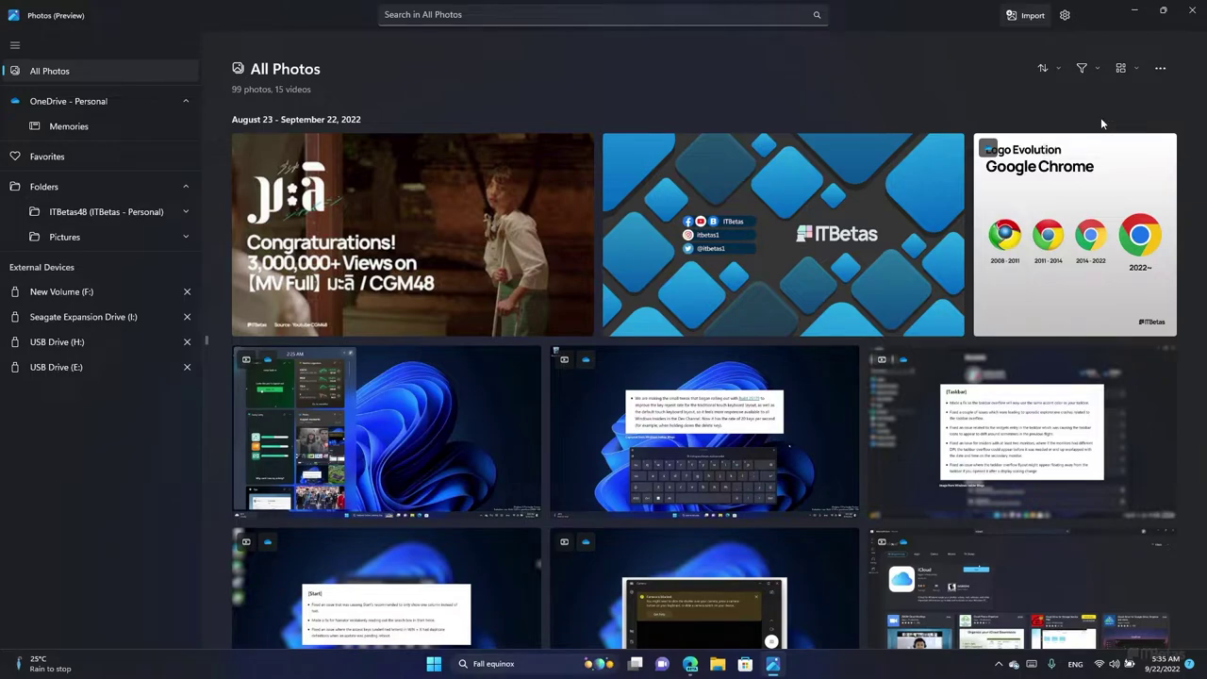
{"action": "left_click", "coordinate": [1092, 69]}
{"action": "left_click", "coordinate": [1081, 139]}
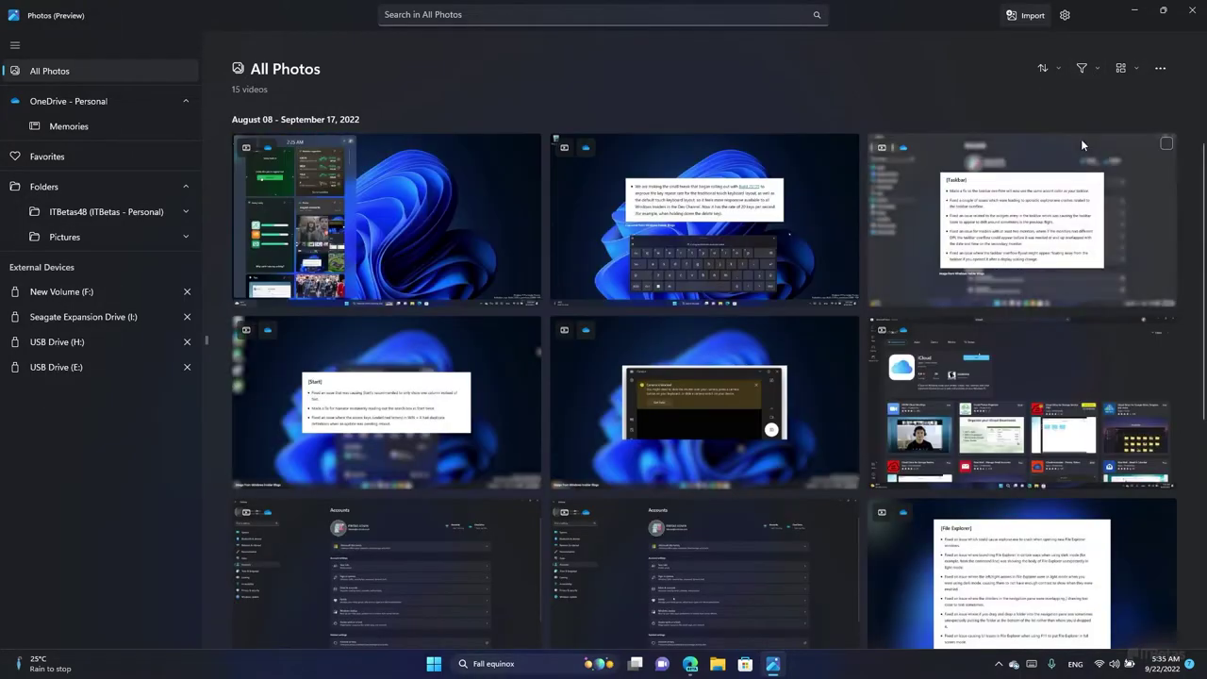
{"action": "left_click", "coordinate": [1083, 74]}
{"action": "left_click", "coordinate": [1084, 90]}
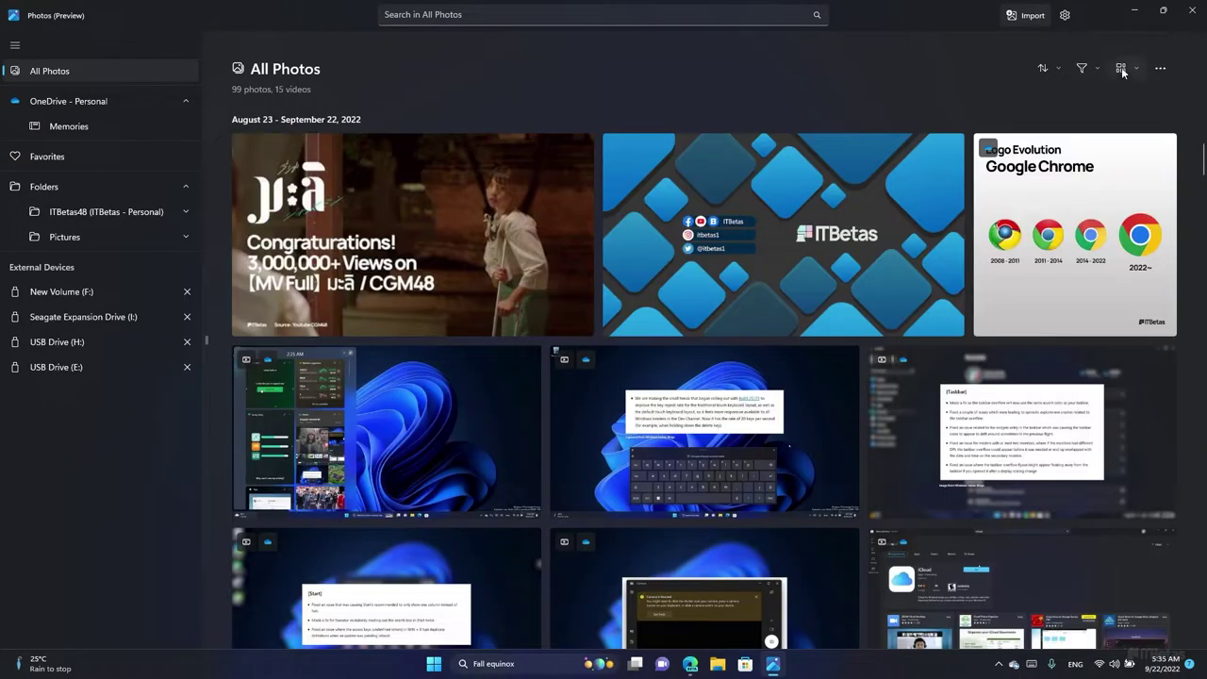
Set the gallery layout to Square and the thumbnail size to Large
{"action": "left_click", "coordinate": [1120, 68]}
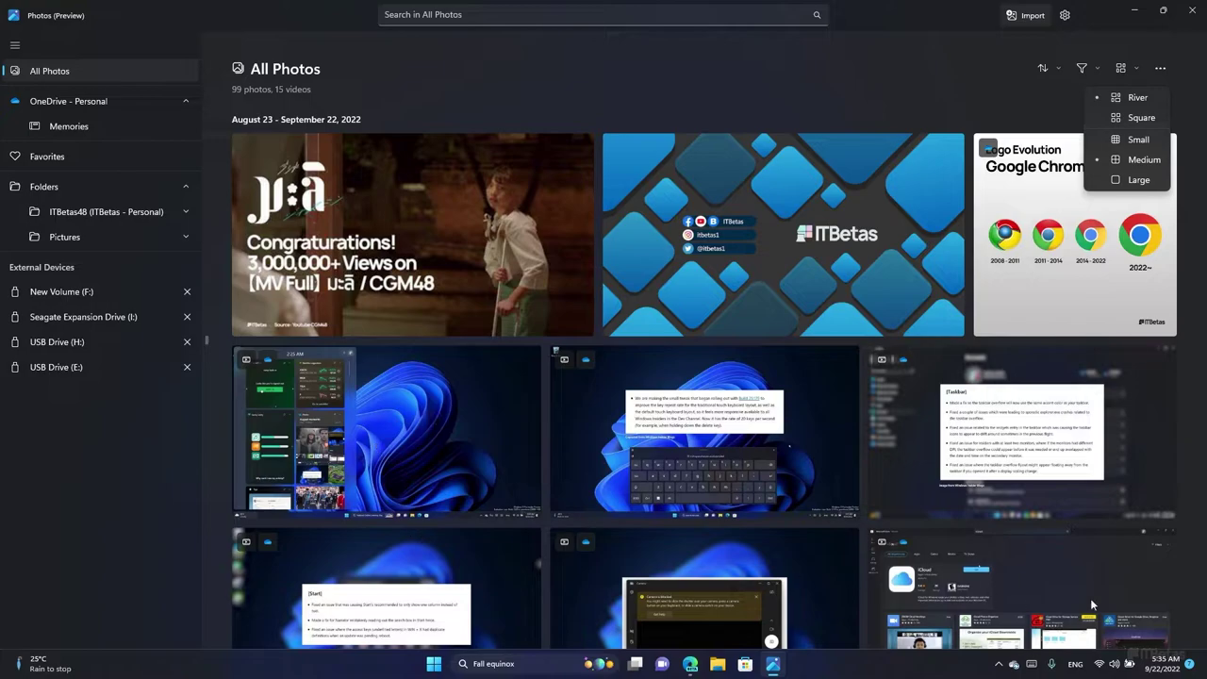
{"action": "left_click", "coordinate": [1139, 117]}
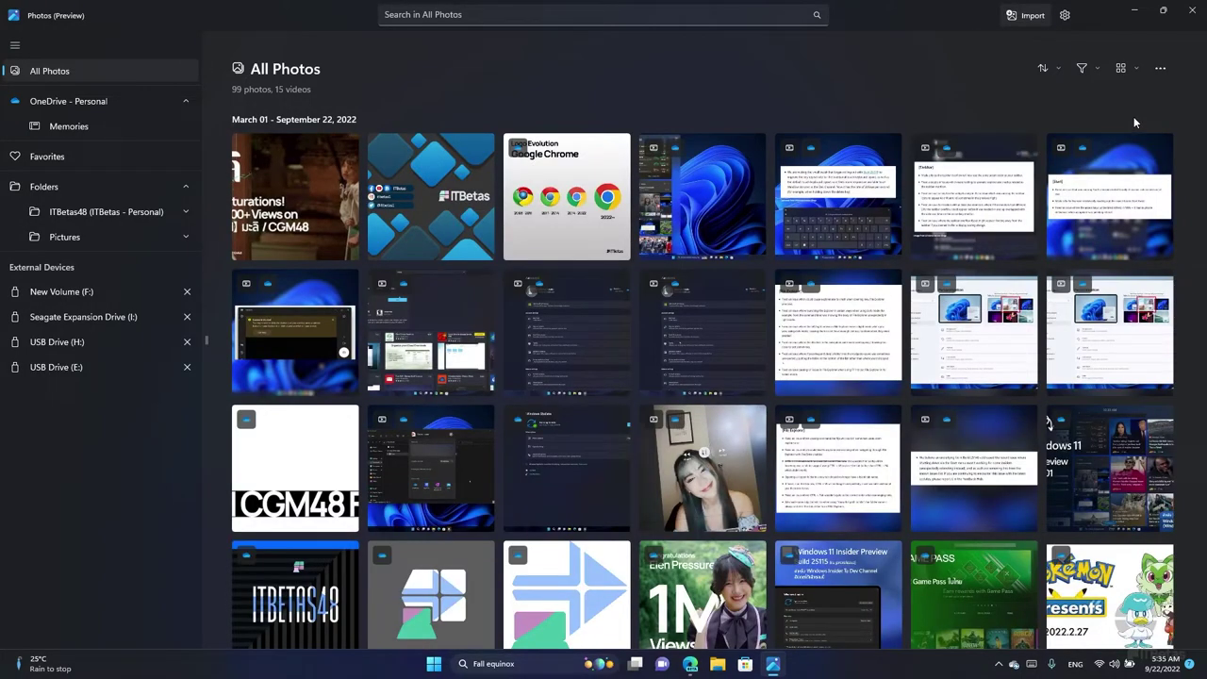
{"action": "left_click", "coordinate": [1121, 68]}
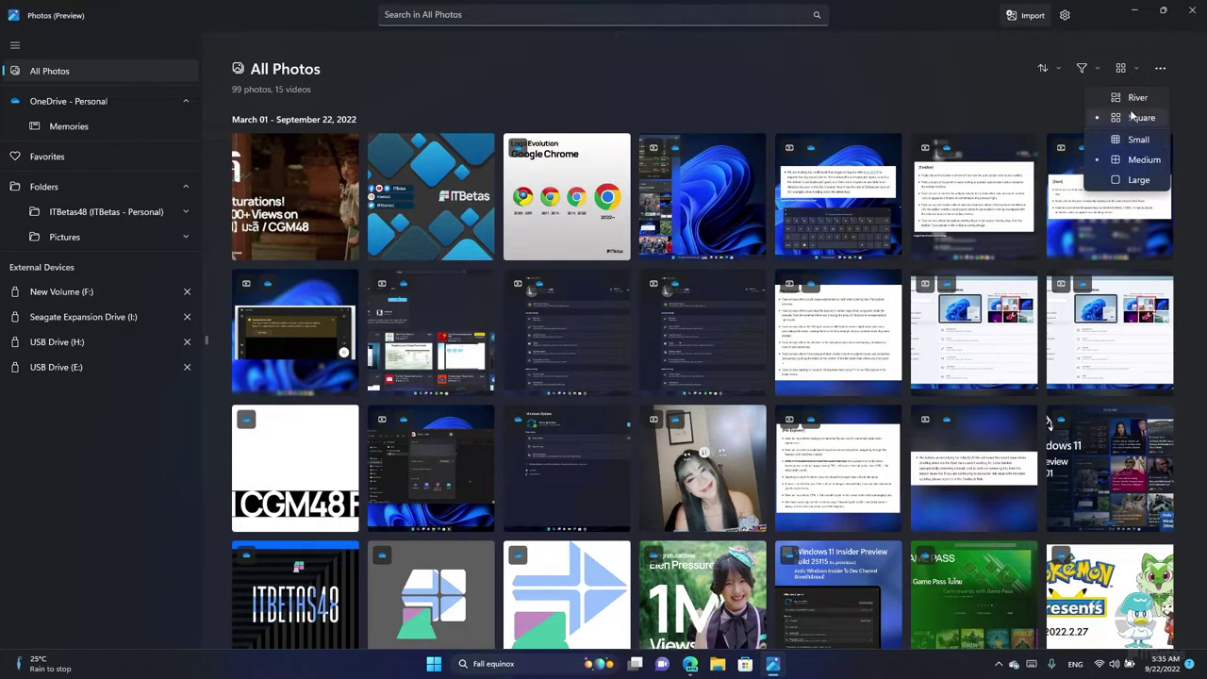
{"action": "left_click", "coordinate": [1136, 179]}
Set the gallery thumbnail size to Small and switch the gallery layout to River
{"action": "left_click", "coordinate": [1122, 68]}
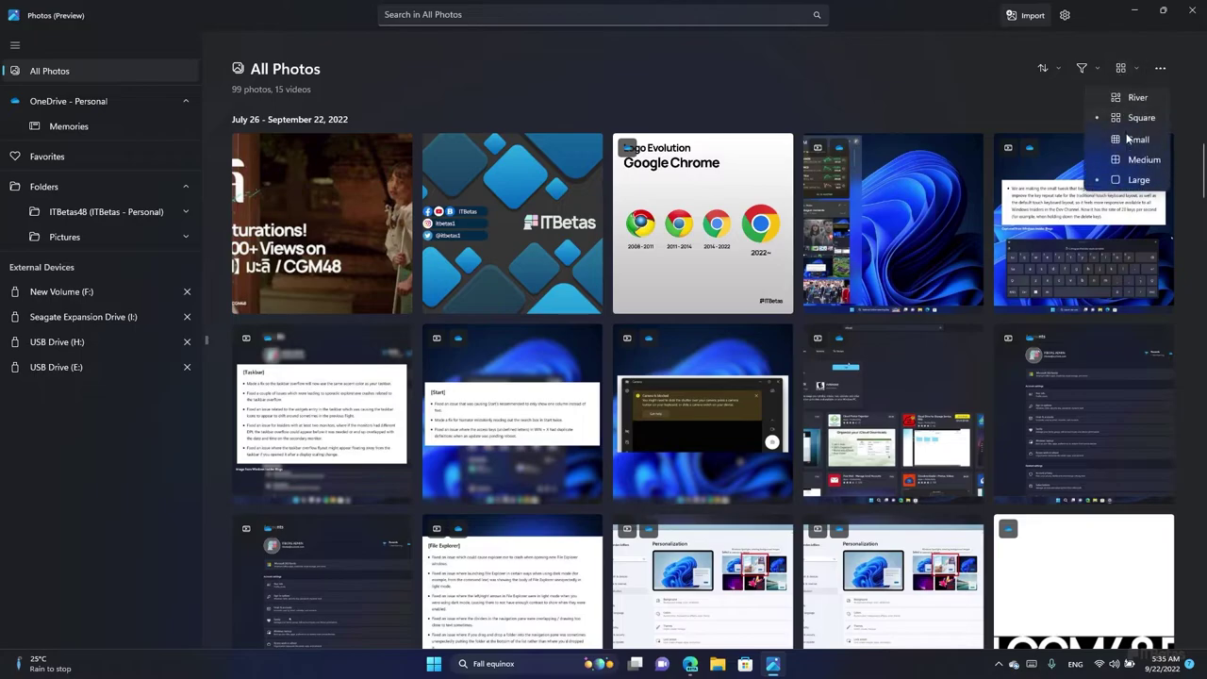
{"action": "left_click", "coordinate": [1138, 138]}
{"action": "left_click", "coordinate": [1123, 69]}
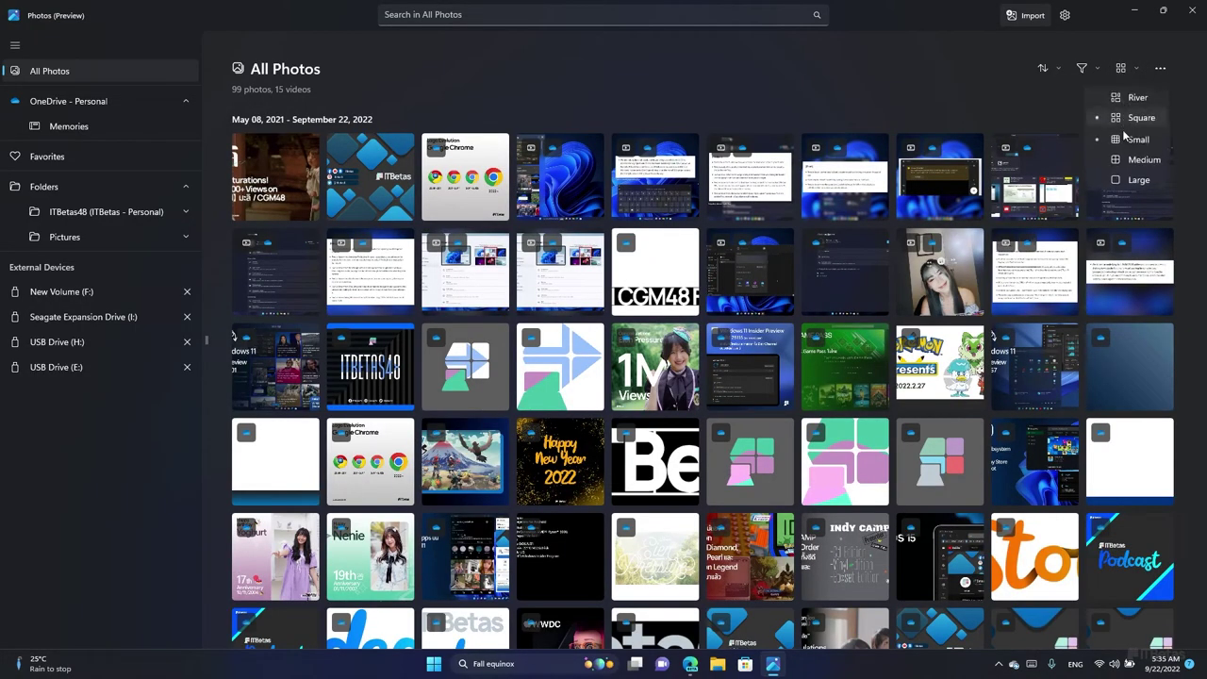
{"action": "left_click", "coordinate": [1137, 97]}
Select all items in the All Photos gallery and clear the selection again
{"action": "left_click", "coordinate": [1160, 68]}
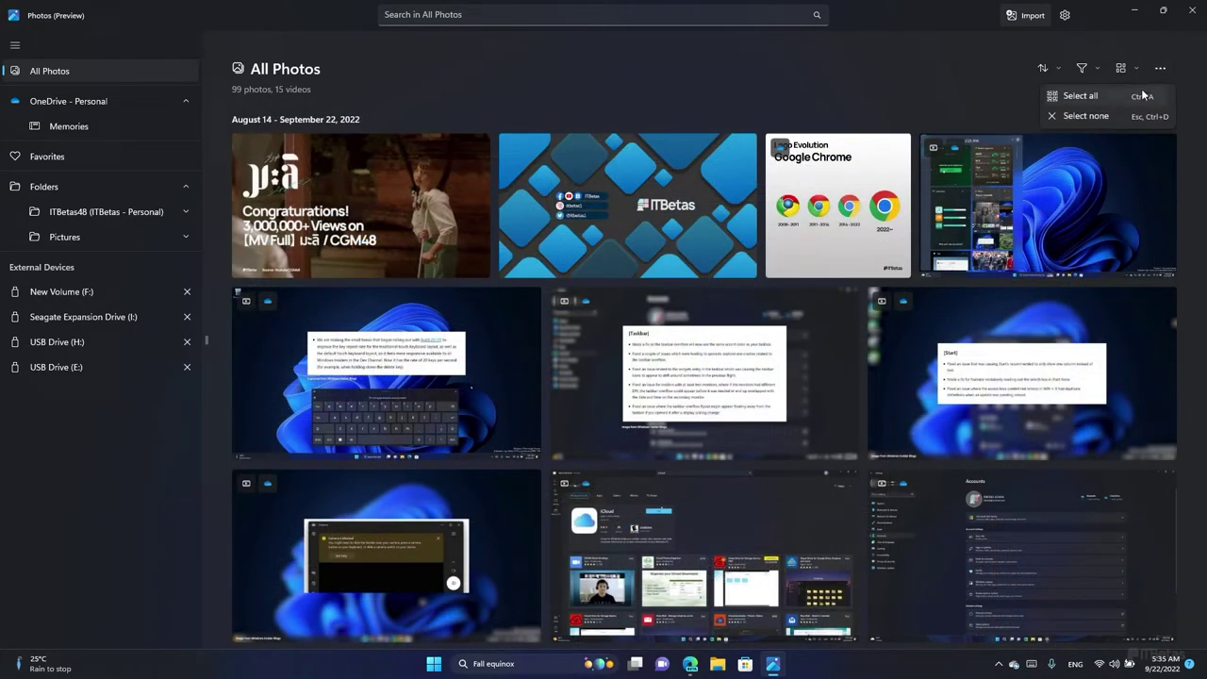
{"action": "left_click", "coordinate": [1144, 96]}
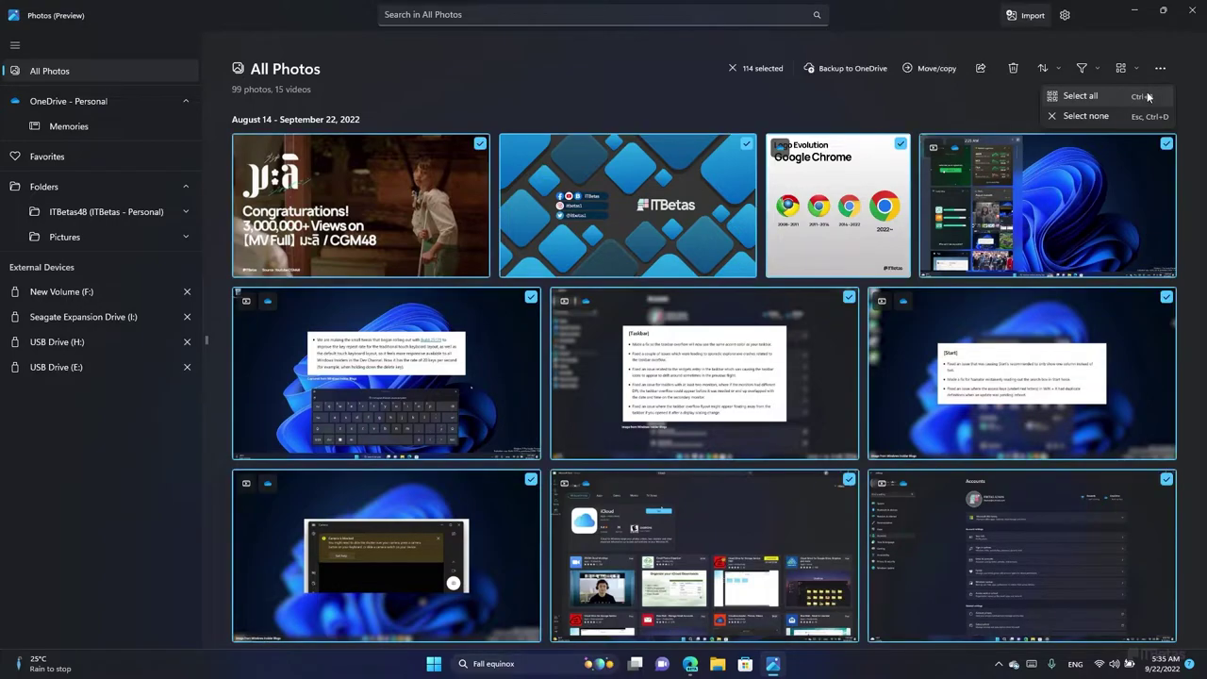
{"action": "left_click", "coordinate": [1151, 117]}
{"action": "left_click", "coordinate": [1160, 68]}
{"action": "left_click", "coordinate": [906, 90]}
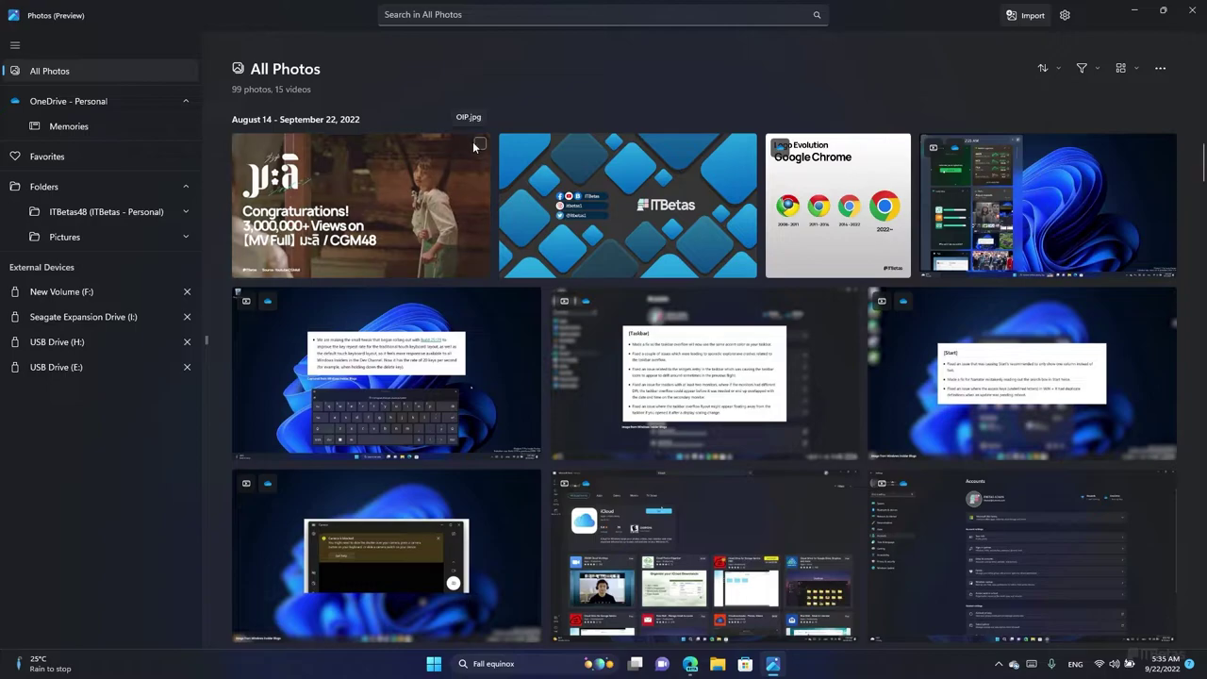
Select individual items in the gallery's first row one at a time, finishing with only OIP.jpg selected
{"action": "left_click", "coordinate": [480, 143]}
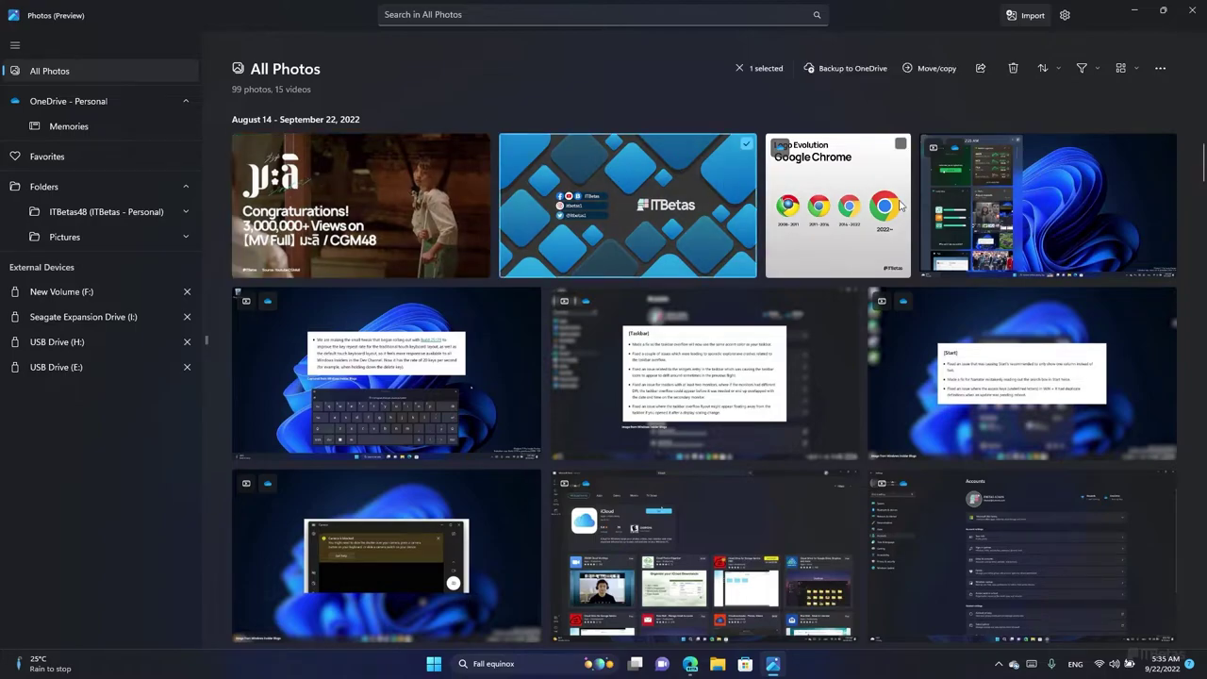
{"action": "left_click", "coordinate": [934, 203]}
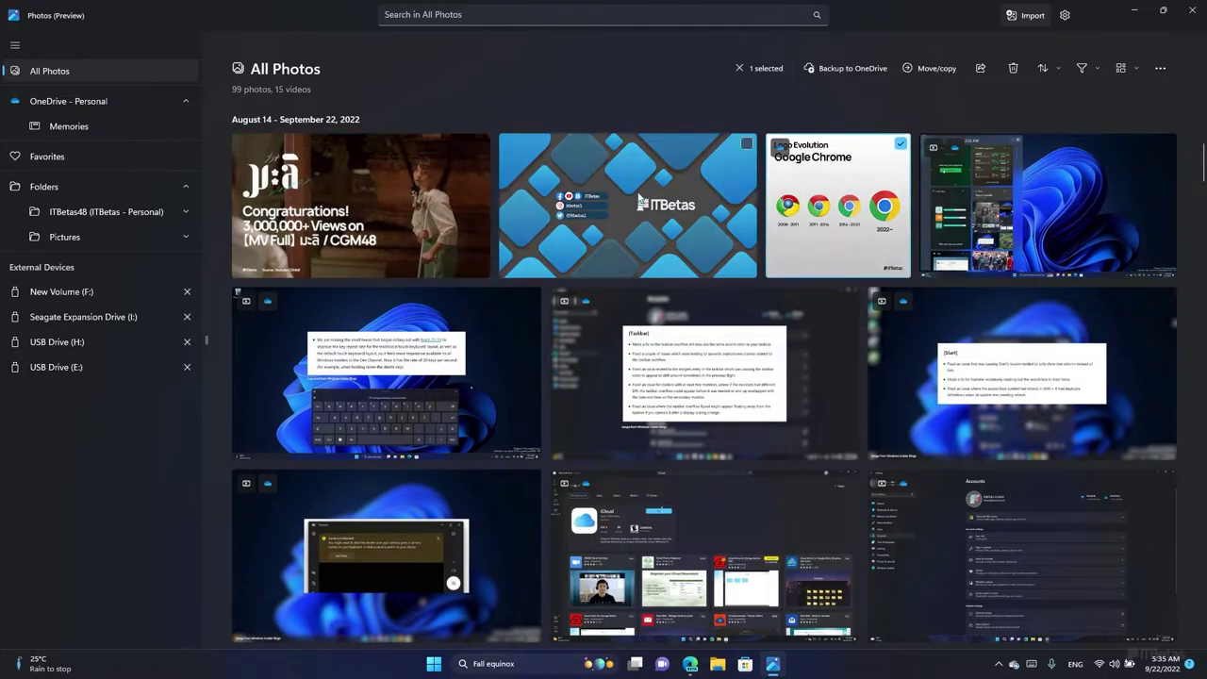
{"action": "left_click", "coordinate": [375, 195]}
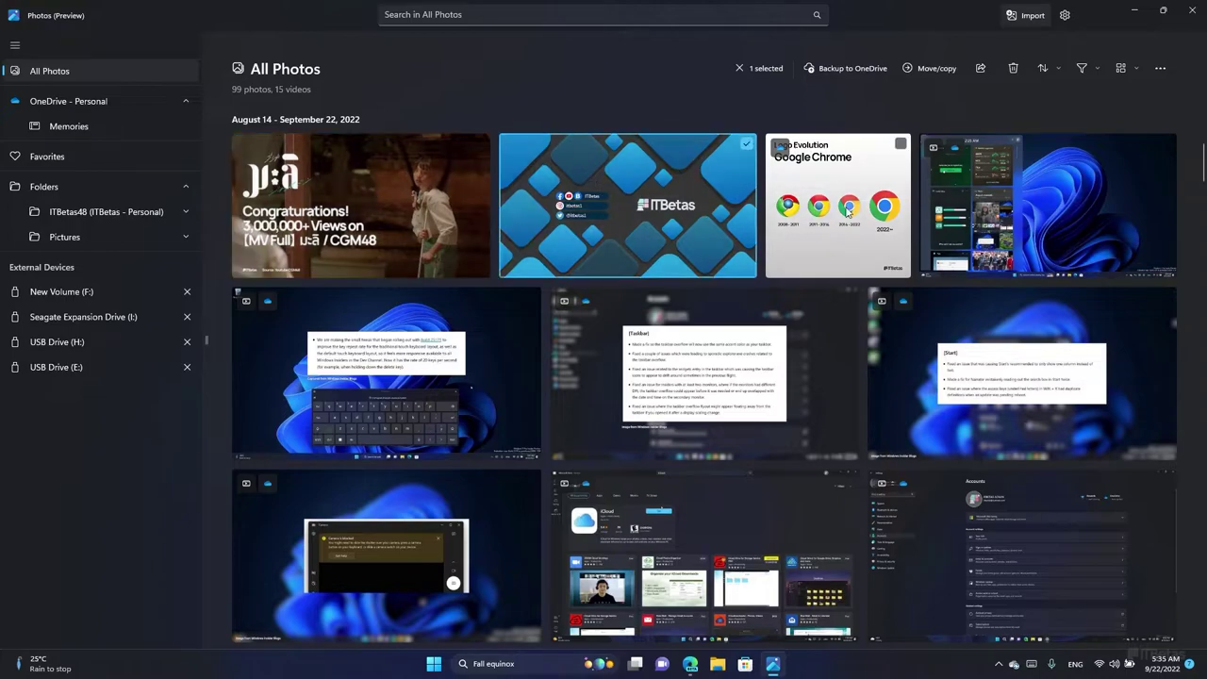
{"action": "left_click", "coordinate": [1059, 213]}
{"action": "left_click", "coordinate": [396, 194]}
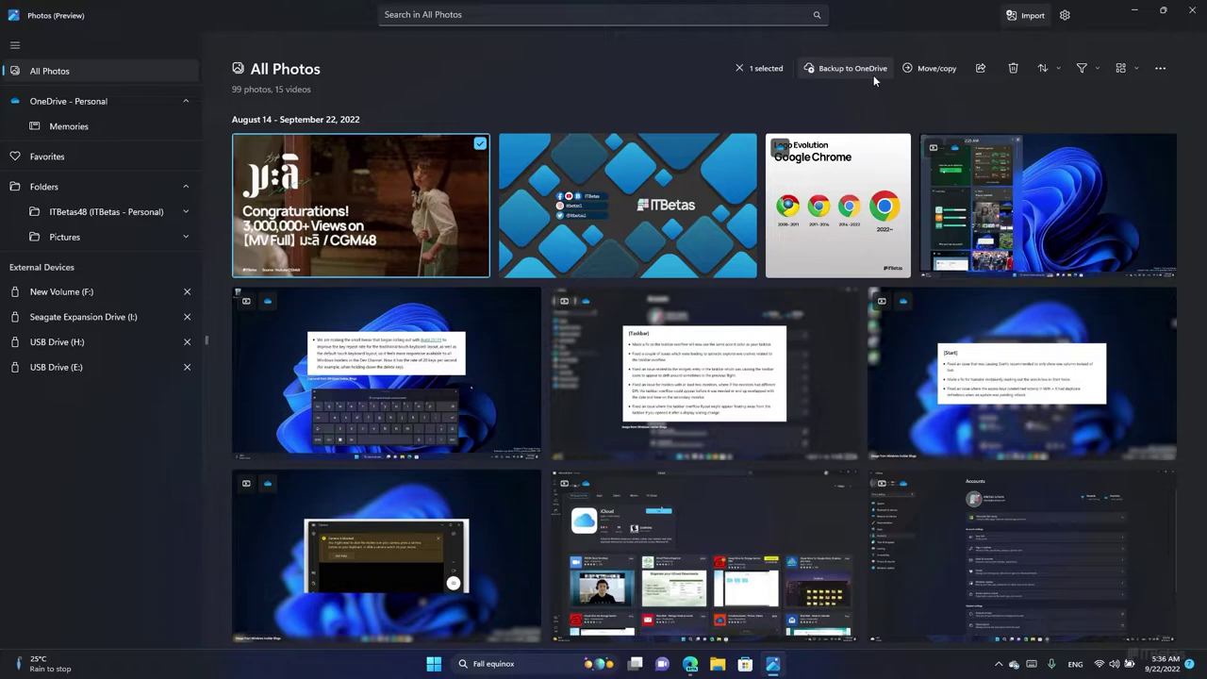
Look through the move/copy, share and sorting options for the selected OIP.jpg without applying any of them
{"action": "left_click", "coordinate": [927, 67]}
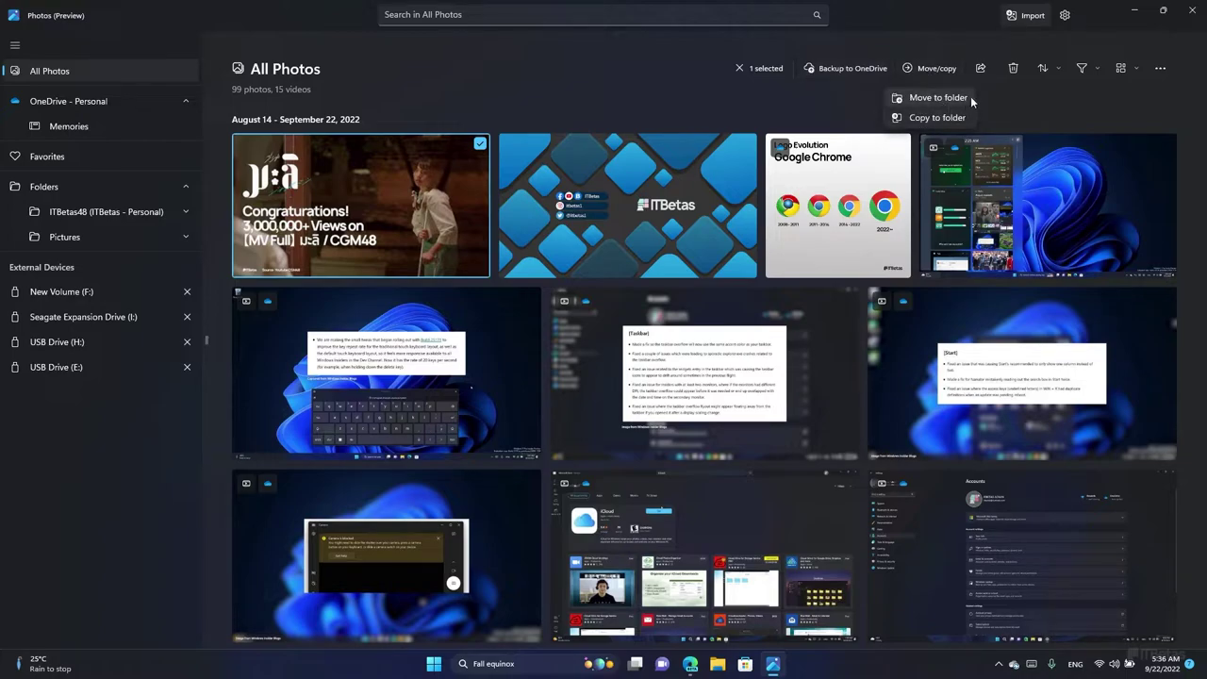
{"action": "left_click", "coordinate": [1000, 101]}
{"action": "left_click", "coordinate": [982, 69]}
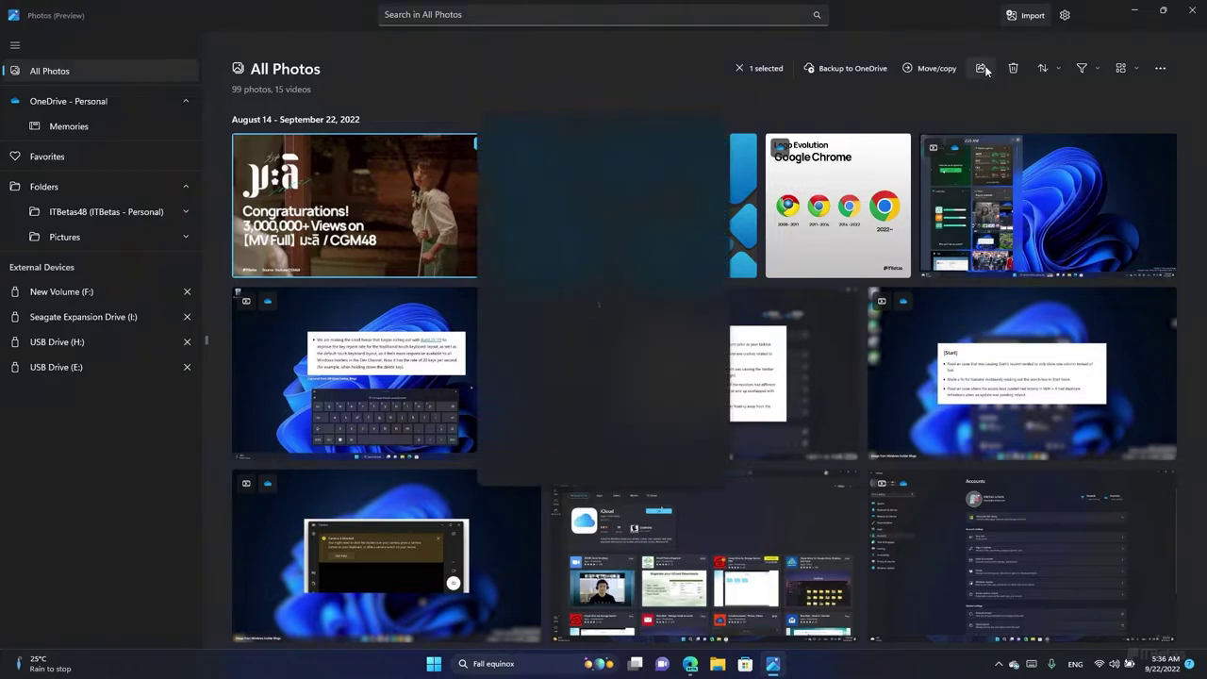
{"action": "left_click", "coordinate": [919, 102]}
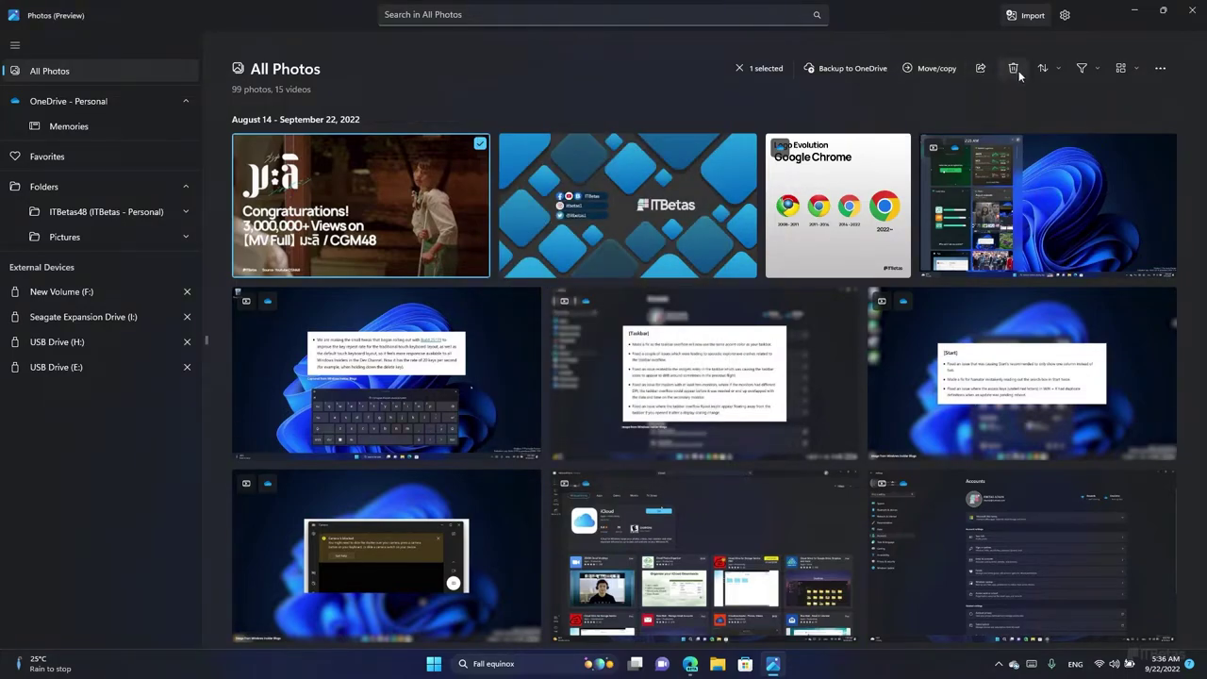
{"action": "left_click", "coordinate": [1056, 70]}
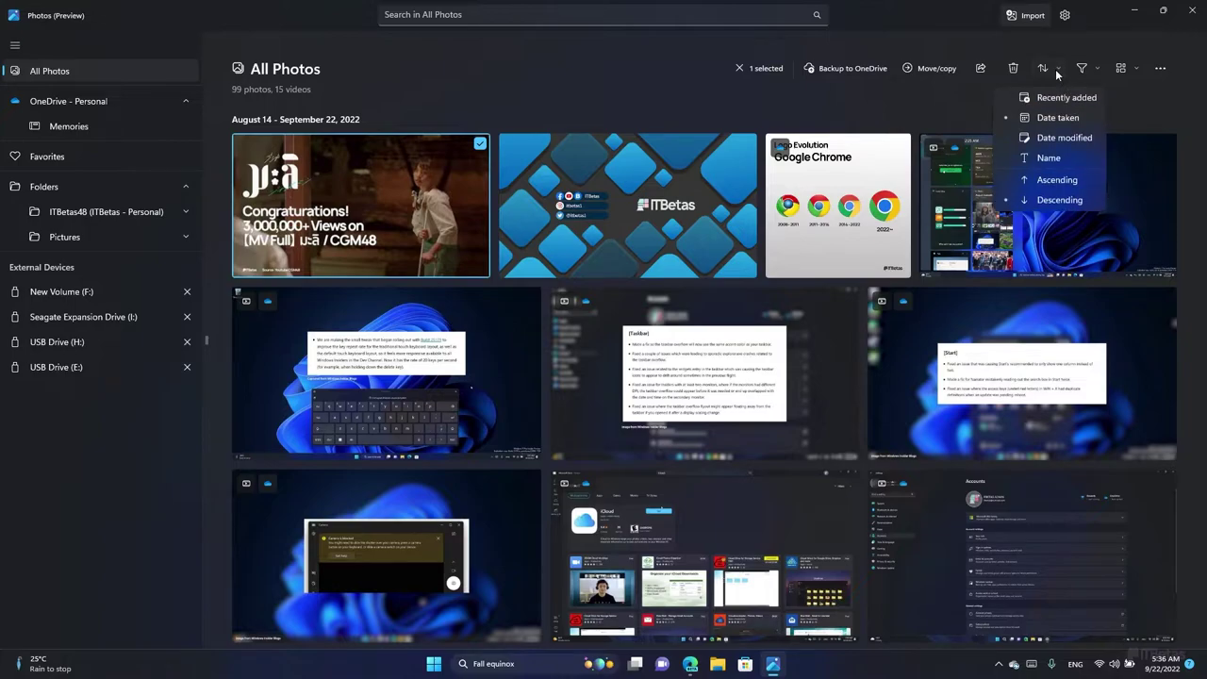
{"action": "left_click", "coordinate": [955, 98]}
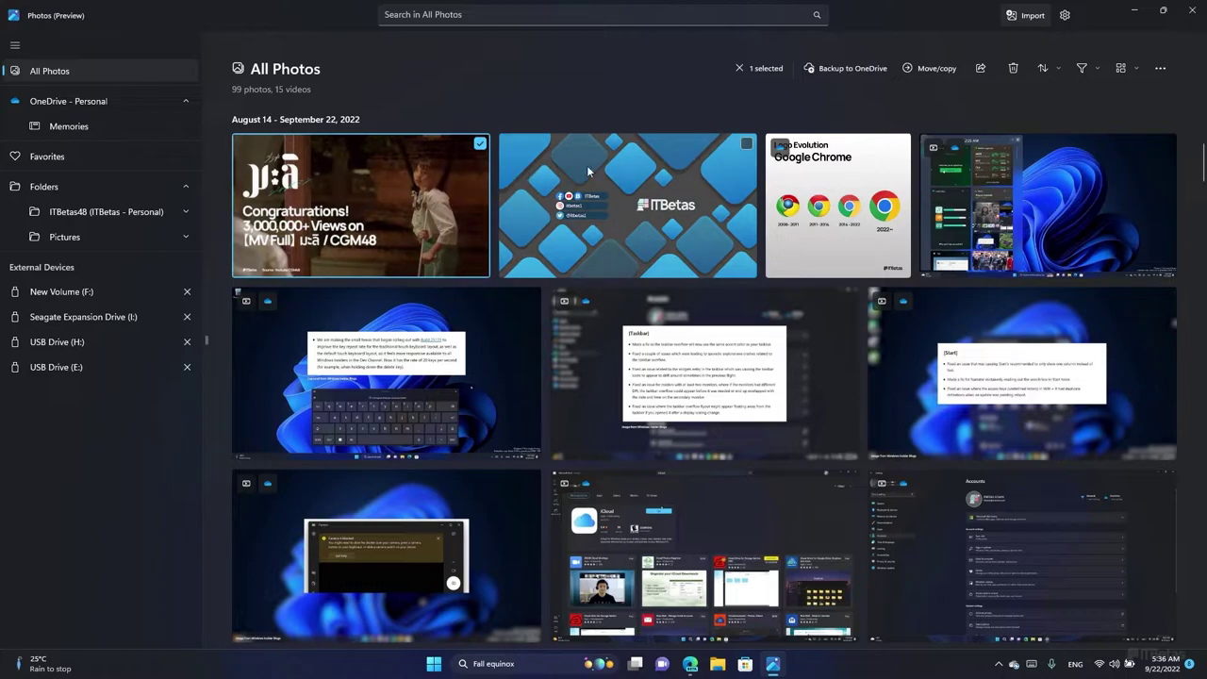
Add the other three items in the first row to the selection and clear the whole selection
{"action": "left_click", "coordinate": [746, 142]}
{"action": "left_click", "coordinate": [901, 143]}
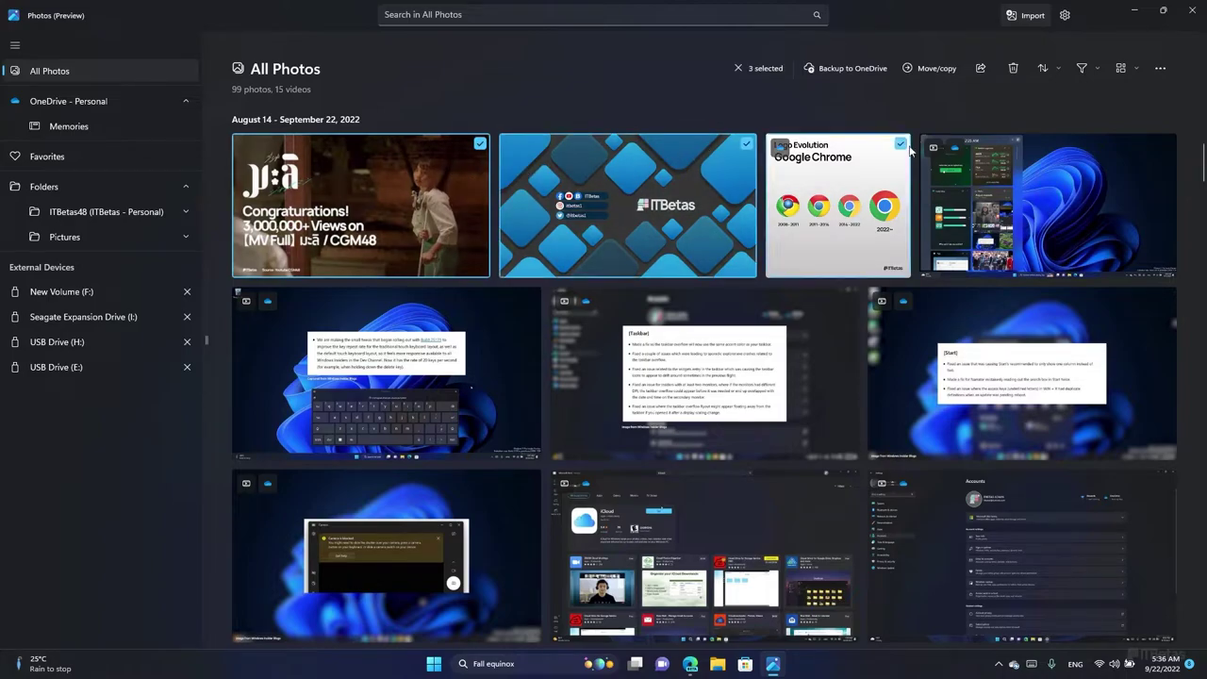
{"action": "left_click", "coordinate": [1166, 144]}
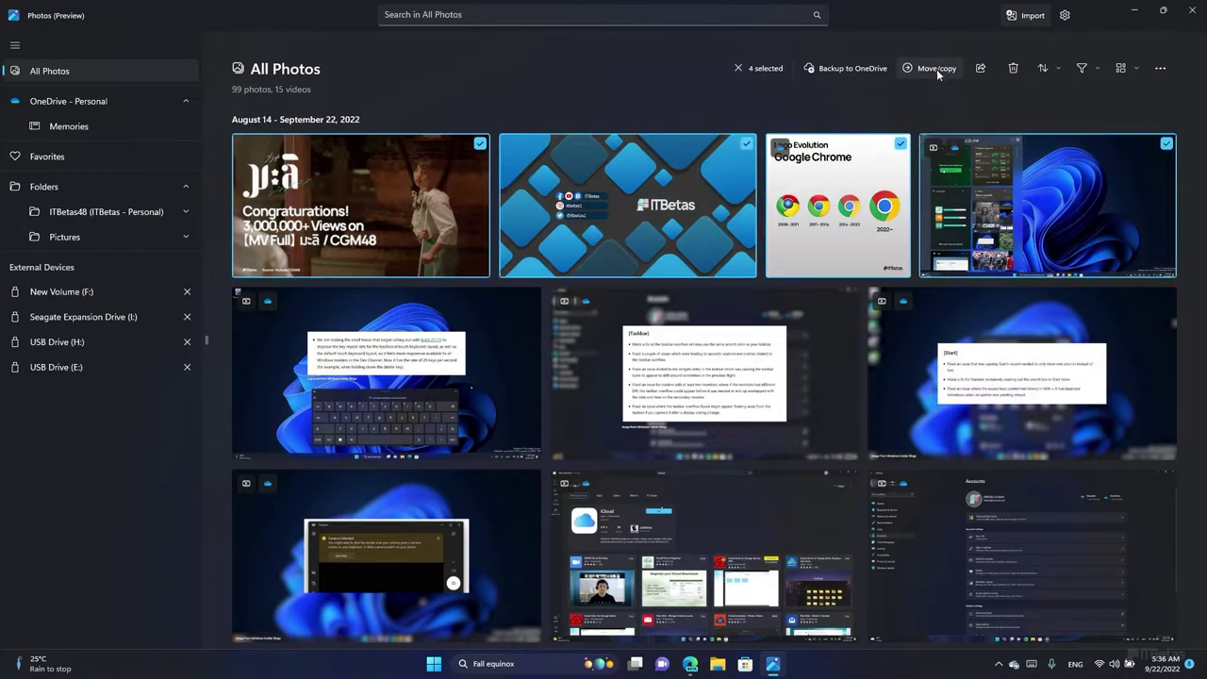
{"action": "left_click", "coordinate": [737, 68]}
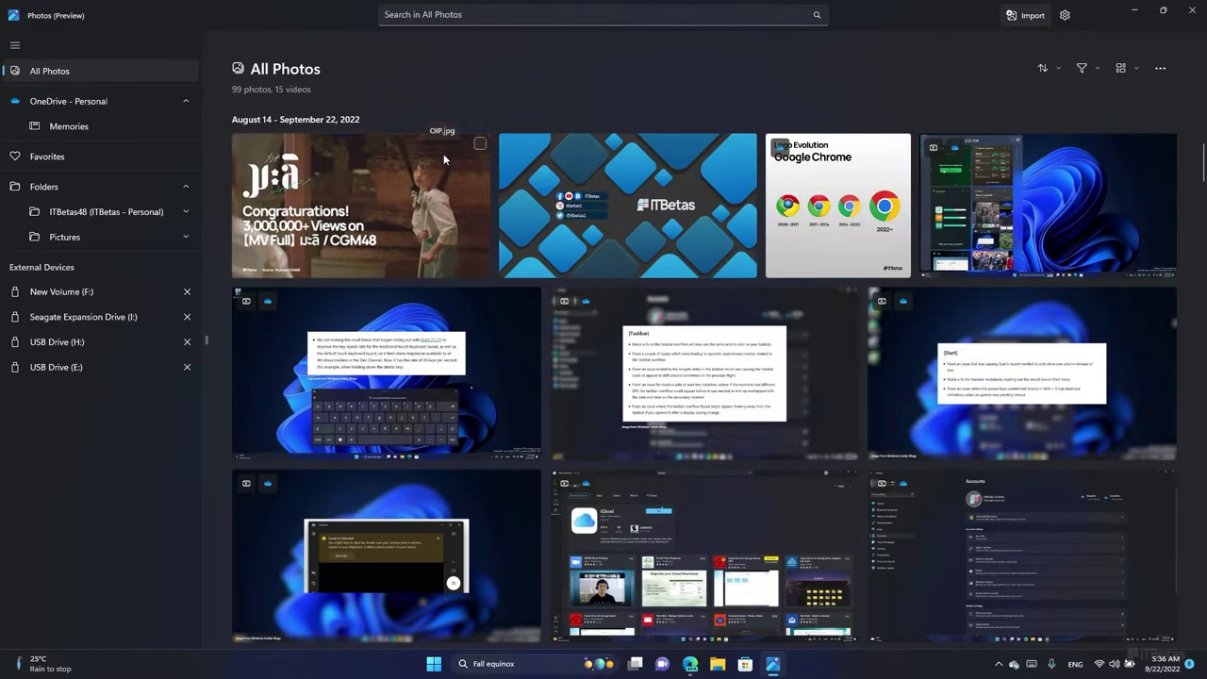
Select the Google Chrome logo image, open OIP.jpg in the photo viewer and close the viewer
{"action": "left_click", "coordinate": [901, 144]}
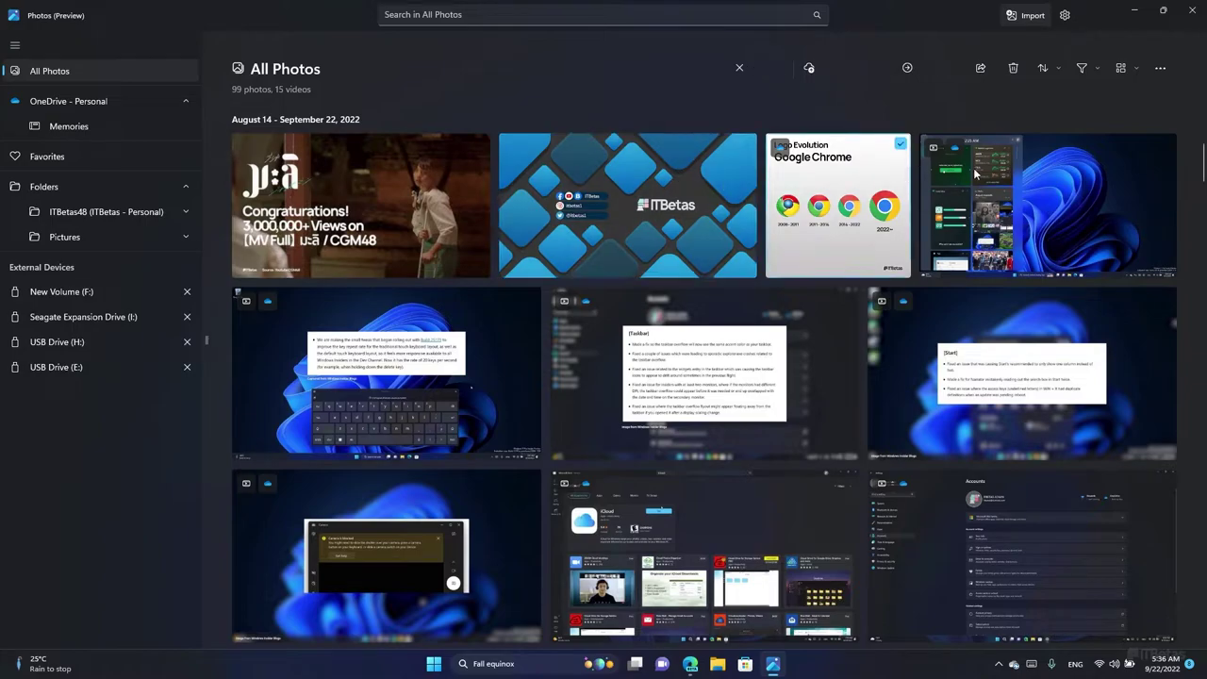
{"action": "left_click", "coordinate": [431, 218]}
{"action": "double_click", "coordinate": [431, 218]}
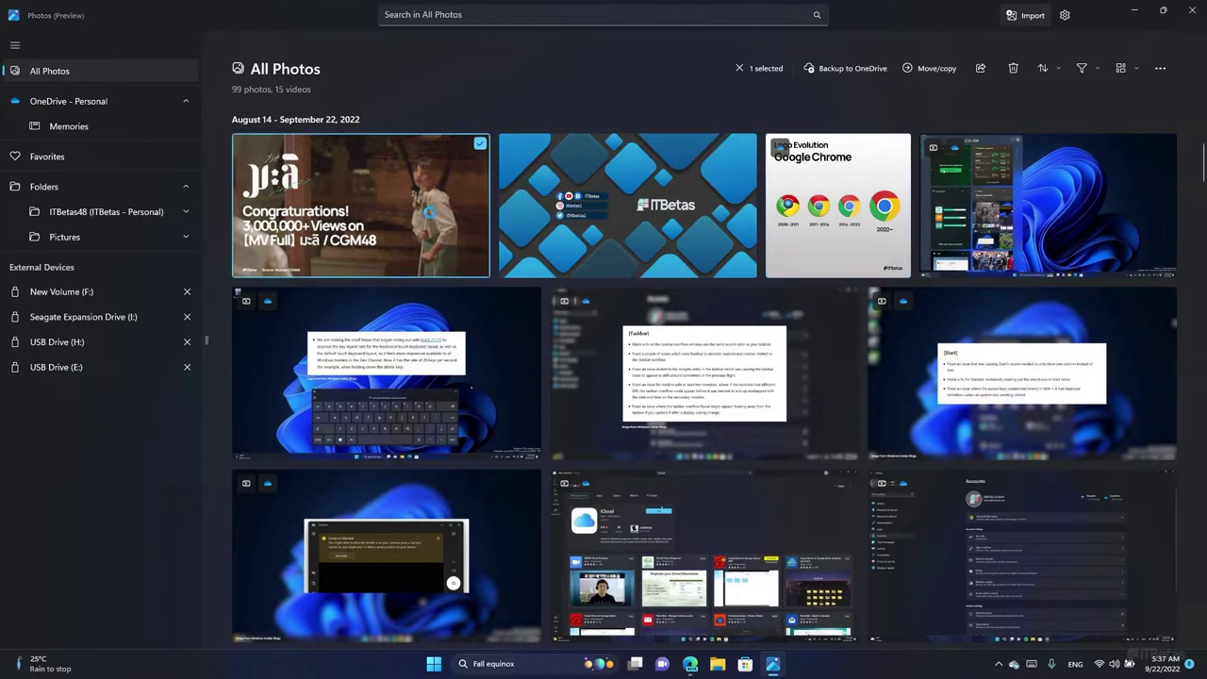
{"action": "left_click", "coordinate": [851, 38]}
Open #007.jpg in the photo viewer, dismiss the photo comparison tip and review the viewer's additional options
{"action": "double_click", "coordinate": [885, 212]}
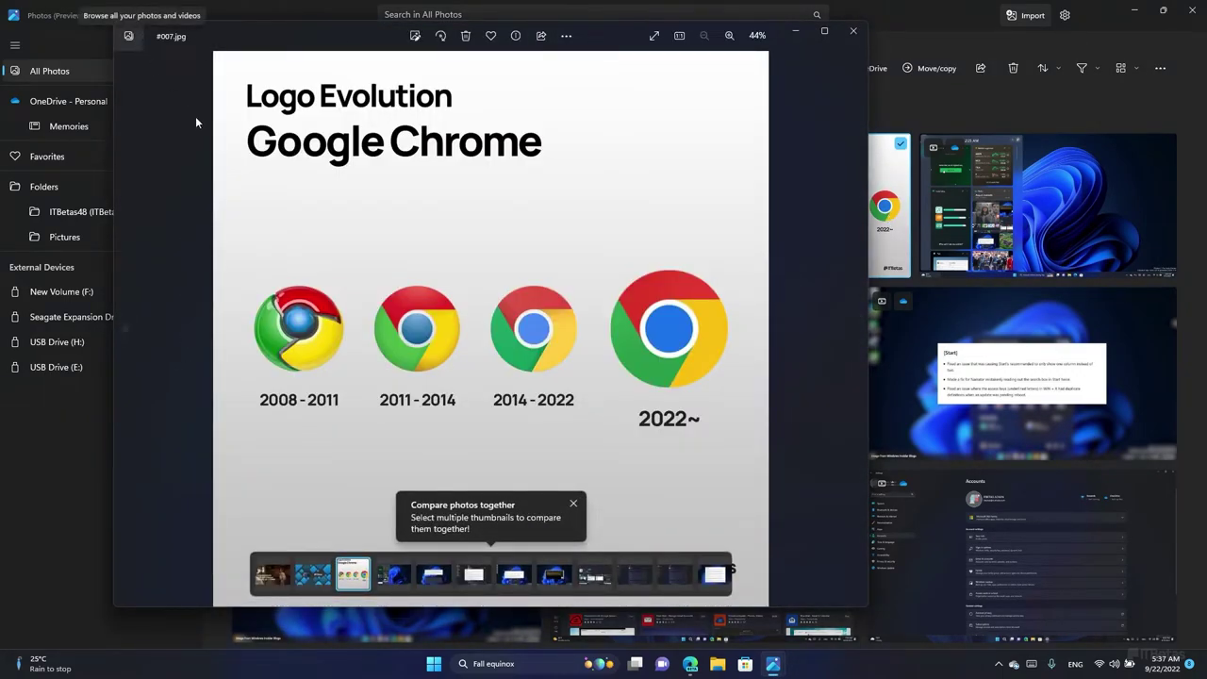
{"action": "left_click", "coordinate": [572, 504]}
{"action": "left_click", "coordinate": [648, 68]}
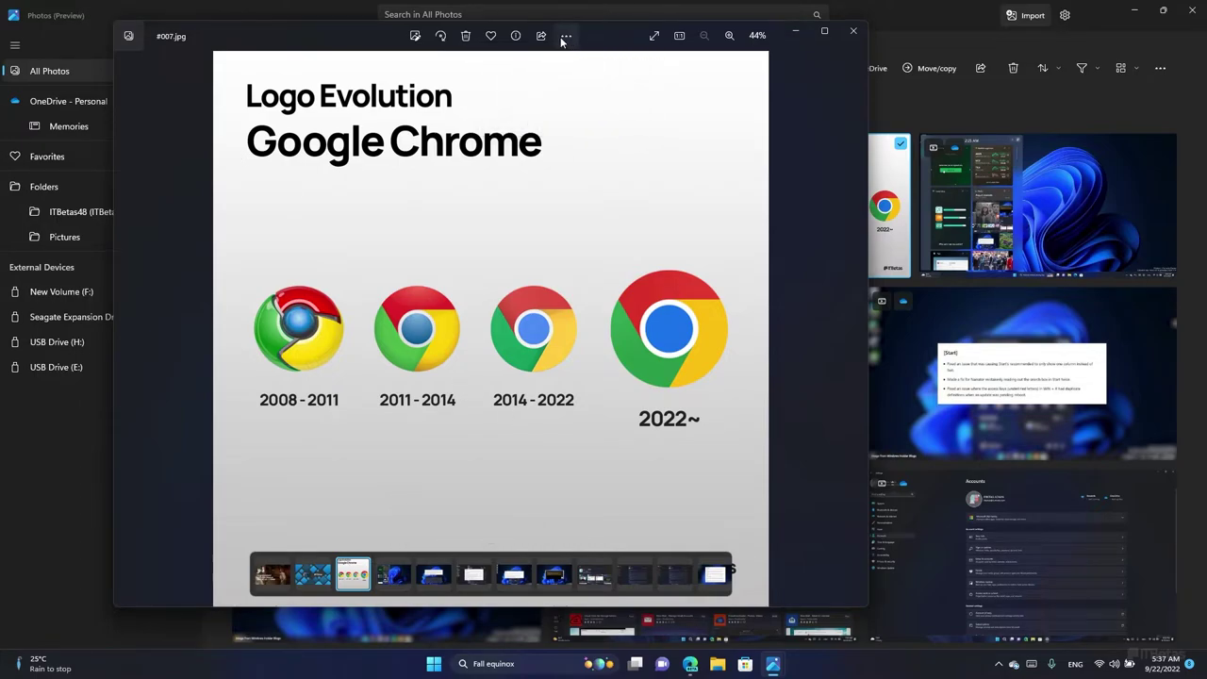
{"action": "left_click", "coordinate": [566, 37]}
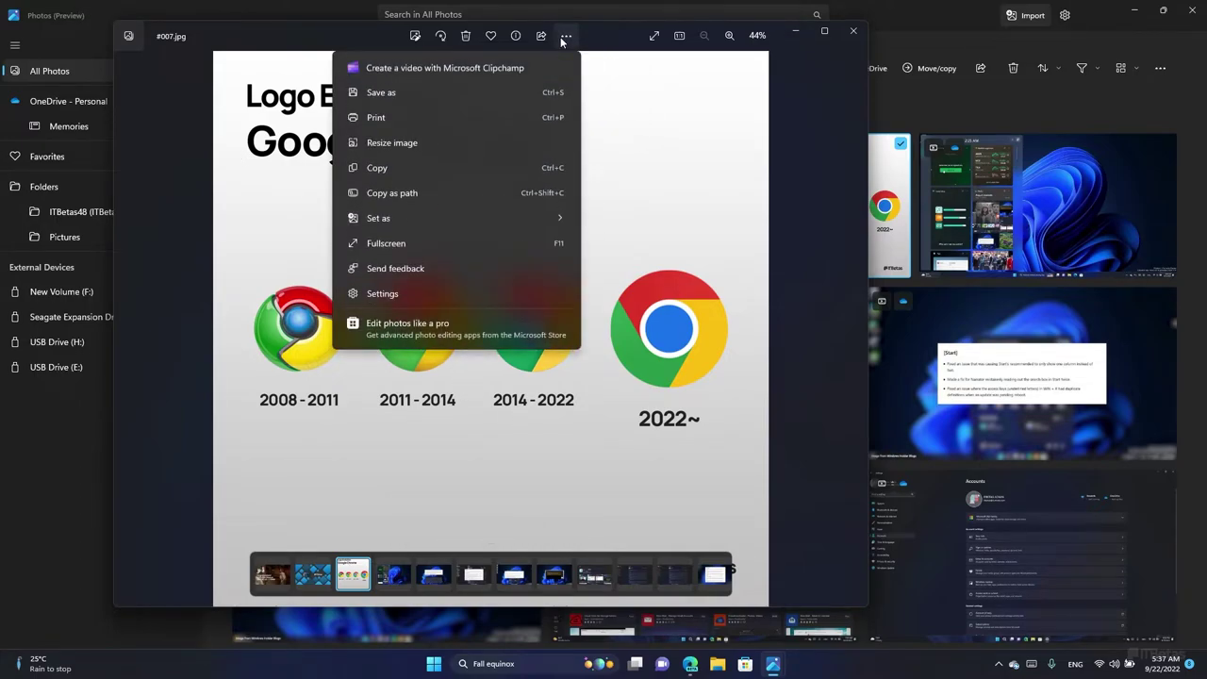
{"action": "left_click", "coordinate": [564, 38]}
Compare #007.jpg side by side with the Windows 11 video and the ITBetas banner, deselect both images and close the viewer
{"action": "left_click_drag", "start_coordinate": [613, 36], "coordinate": [733, 38]}
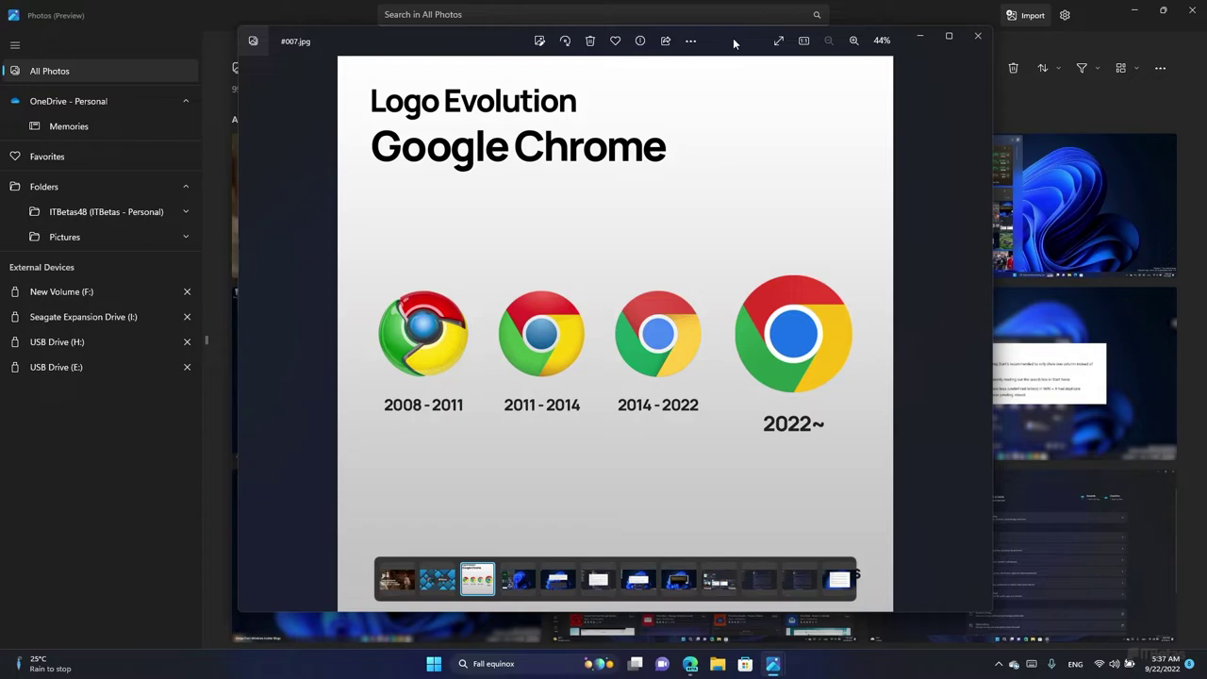
{"action": "left_click_drag", "start_coordinate": [733, 38], "coordinate": [742, 47]}
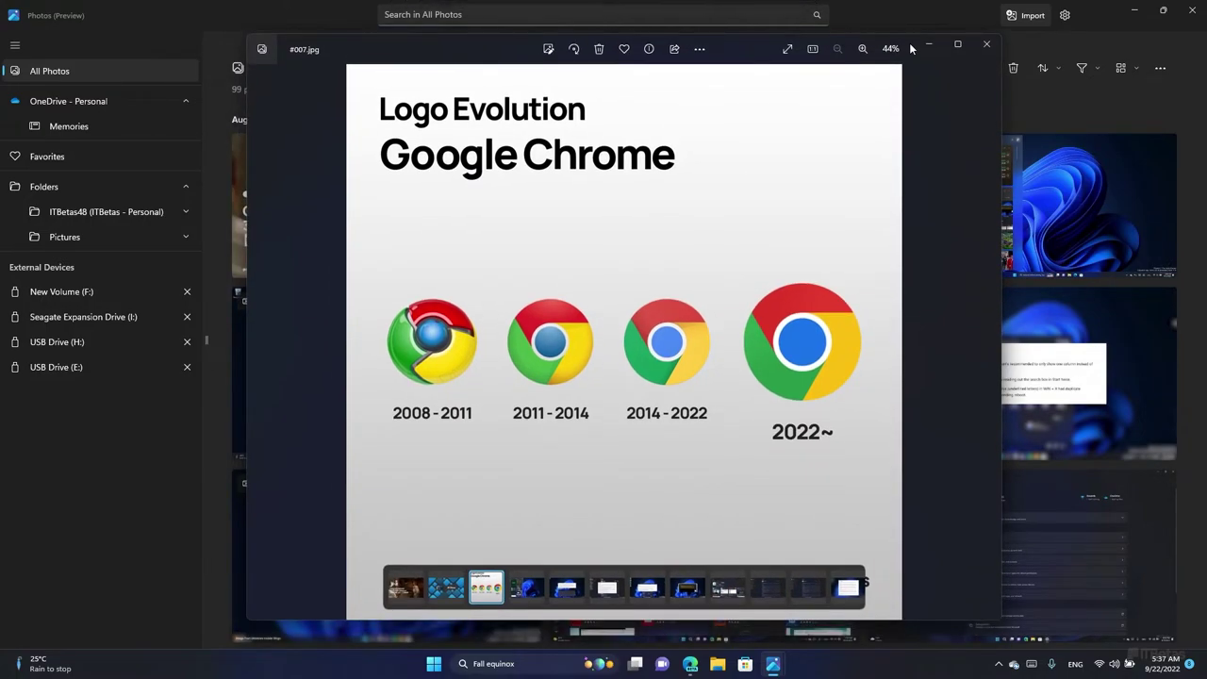
{"action": "left_click", "coordinate": [535, 579]}
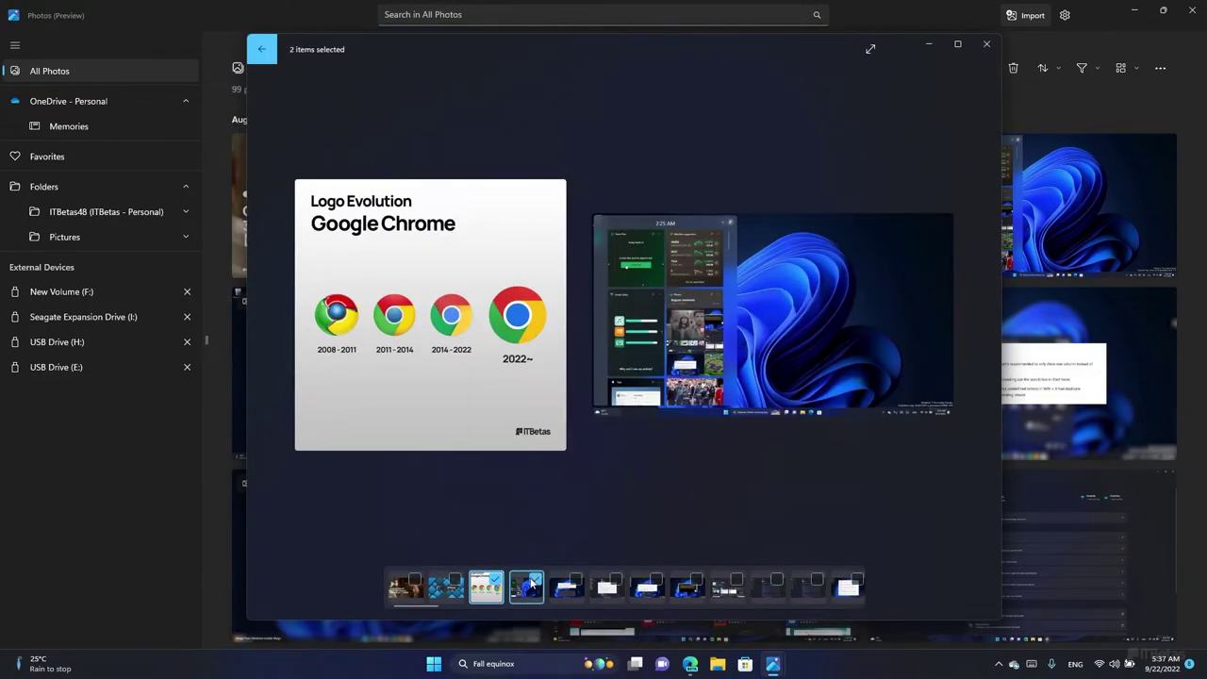
{"action": "left_click", "coordinate": [453, 582]}
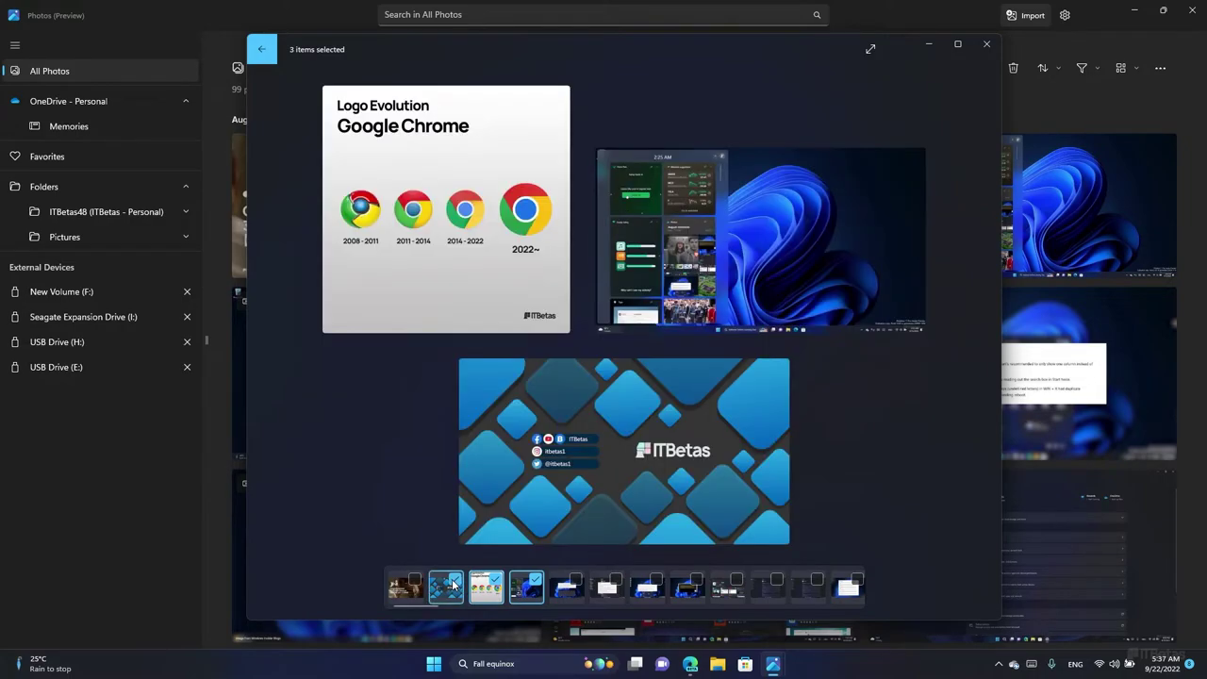
{"action": "left_click", "coordinate": [496, 579]}
{"action": "left_click", "coordinate": [455, 579]}
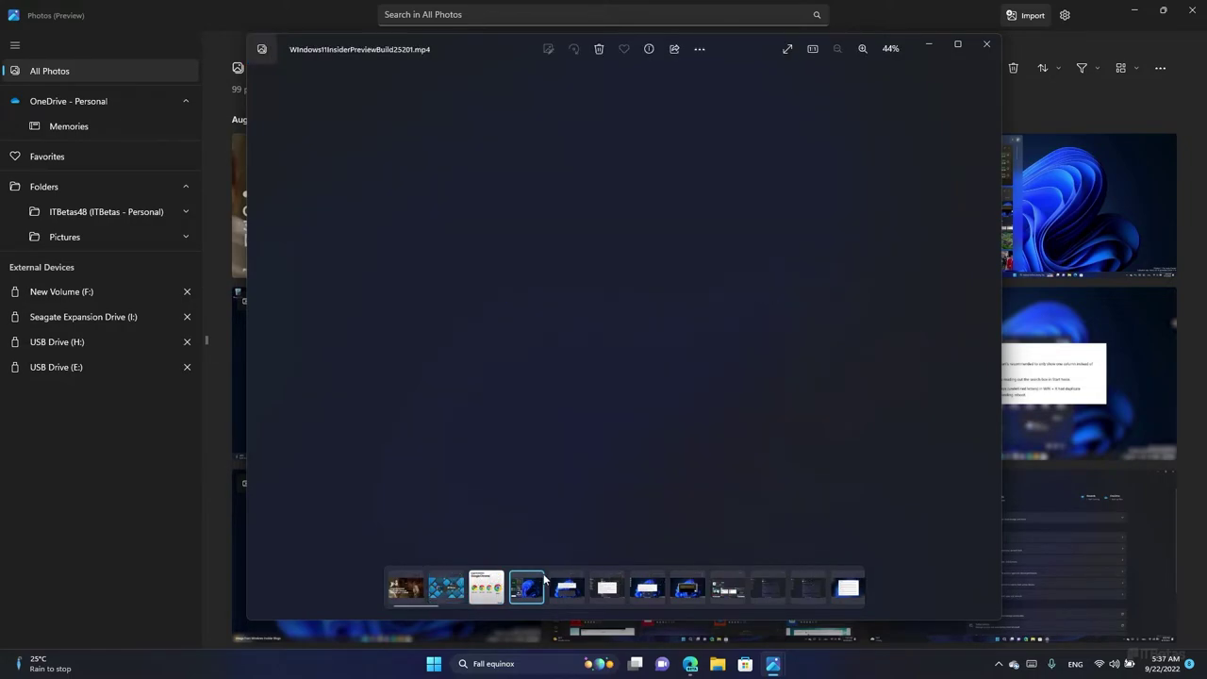
{"action": "key", "text": "Escape"}
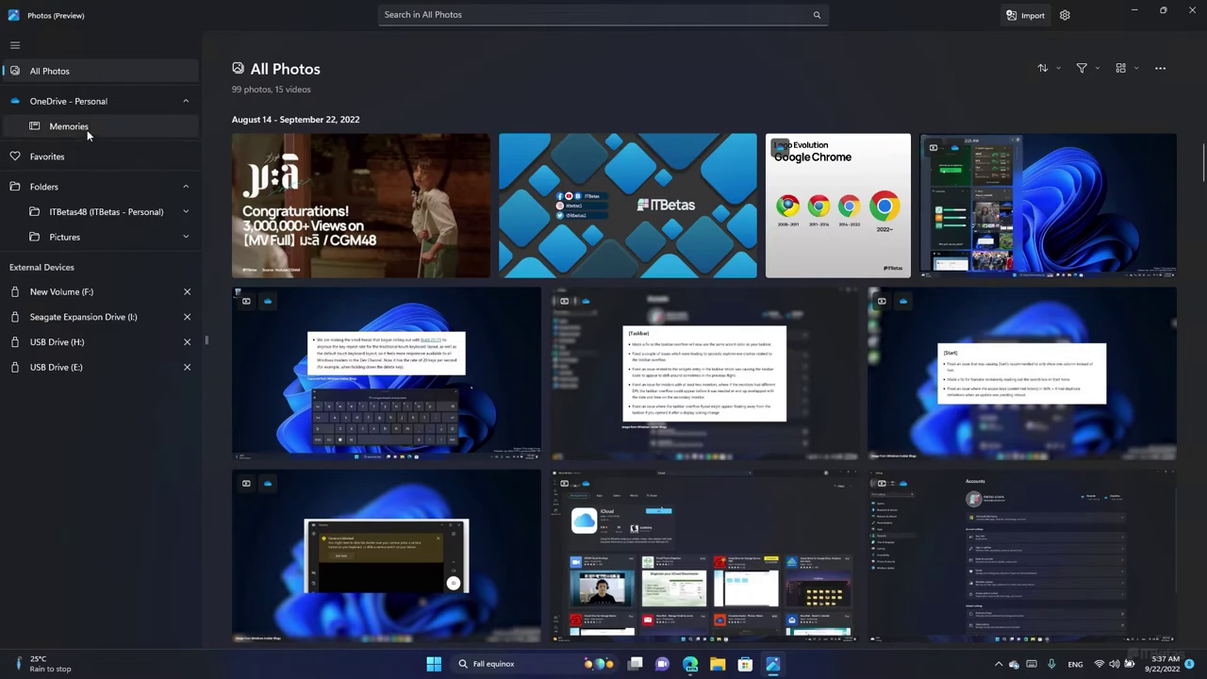
Open the OneDrive Memories page, view the August moments highlight in the browser and return to Photos (Preview)
{"action": "left_click", "coordinate": [172, 128]}
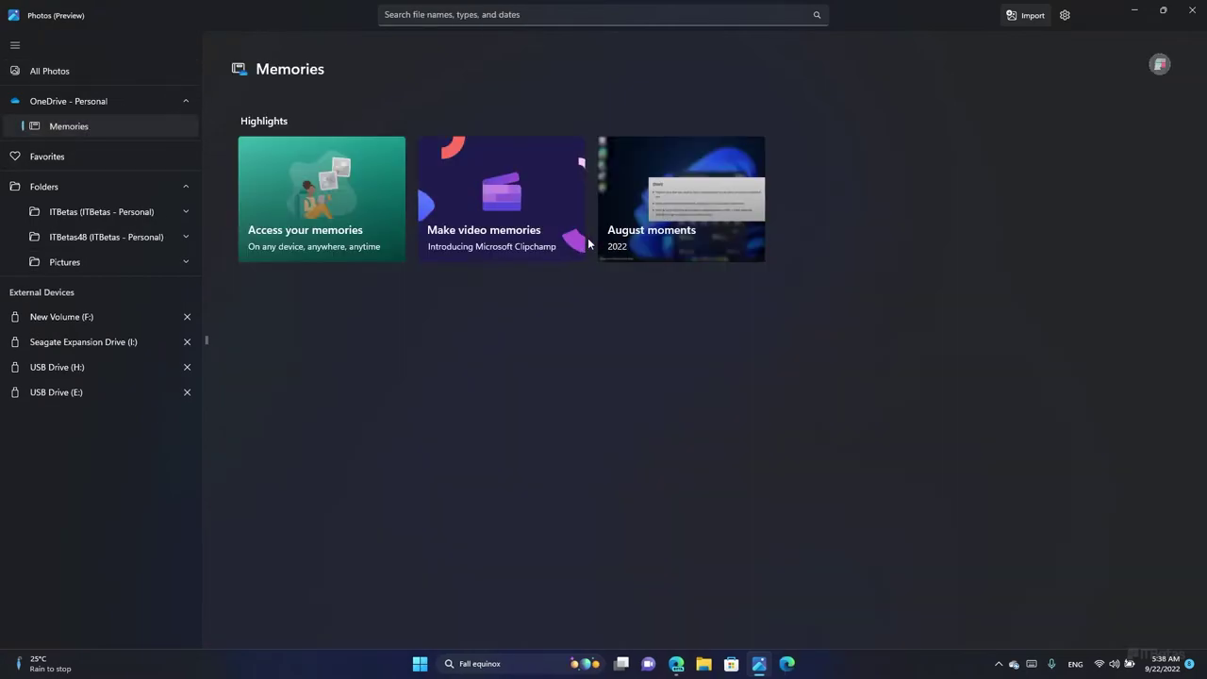
{"action": "left_click", "coordinate": [675, 232]}
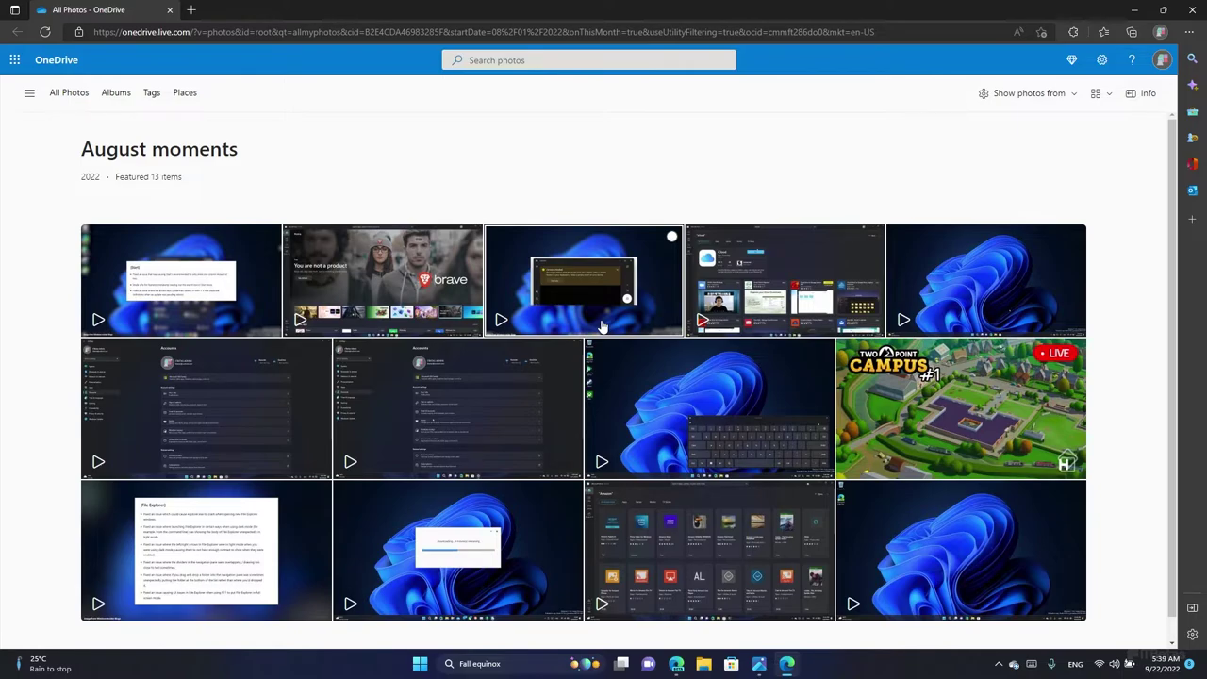
{"action": "key", "text": "alt+Tab"}
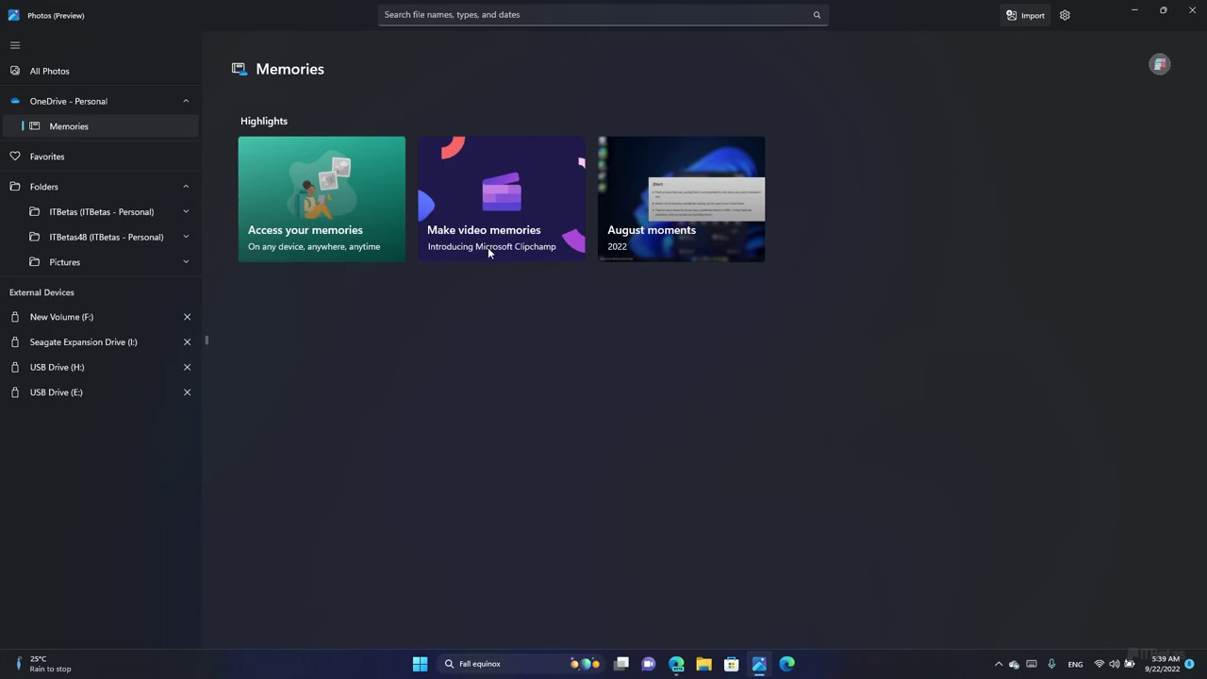
{"action": "key", "text": "alt+Left"}
Look through the app settings and theme options, and view the HEIF Image Extensions page in Microsoft Store before closing it
{"action": "left_click", "coordinate": [1067, 14]}
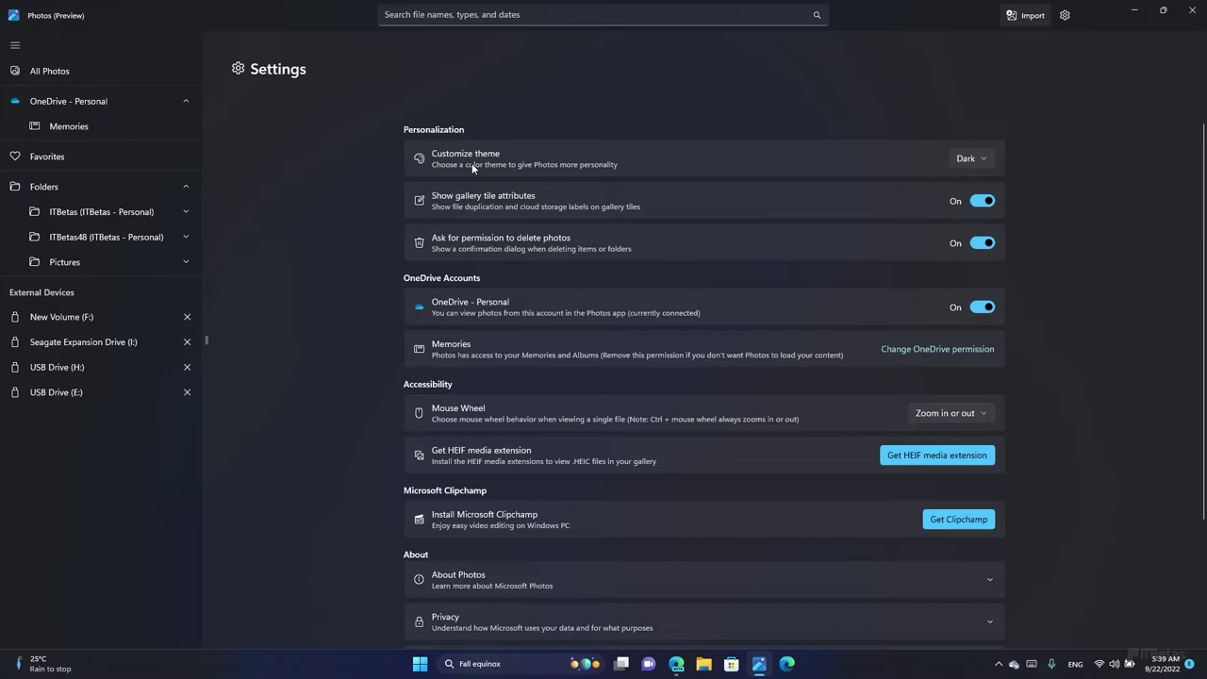
{"action": "left_click", "coordinate": [969, 157]}
{"action": "left_click", "coordinate": [926, 152]}
{"action": "scroll", "coordinate": [747, 277], "scroll_direction": "down", "scroll_amount": 3}
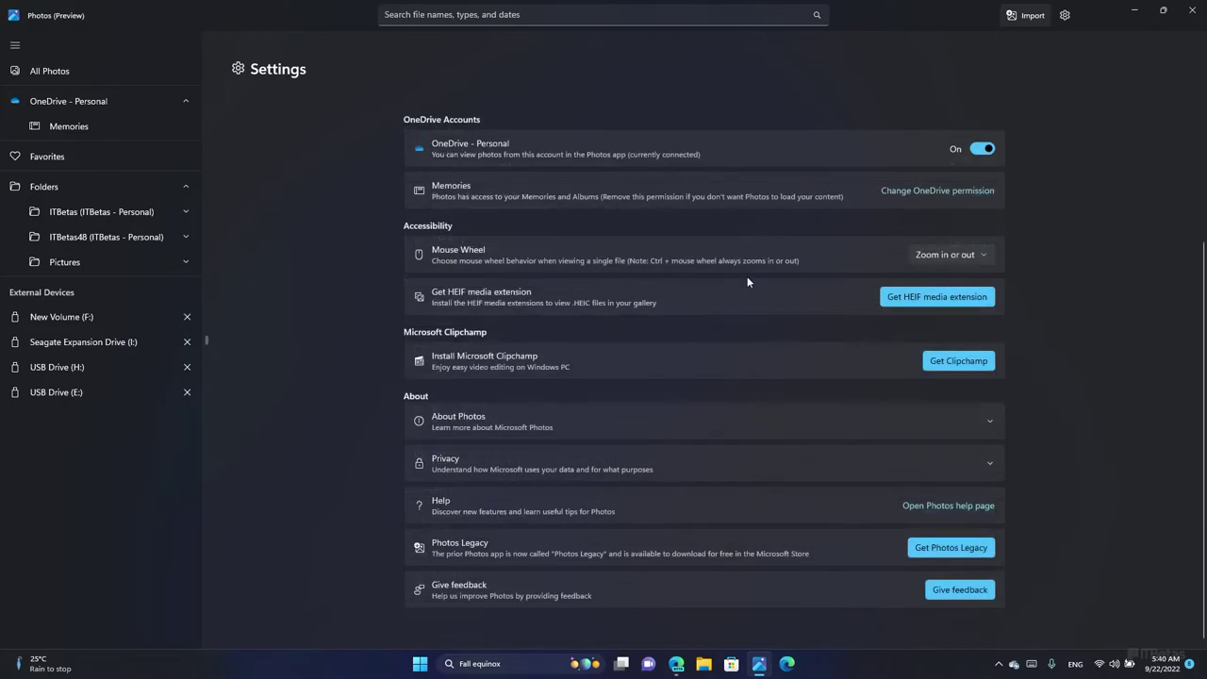
{"action": "left_click", "coordinate": [898, 301]}
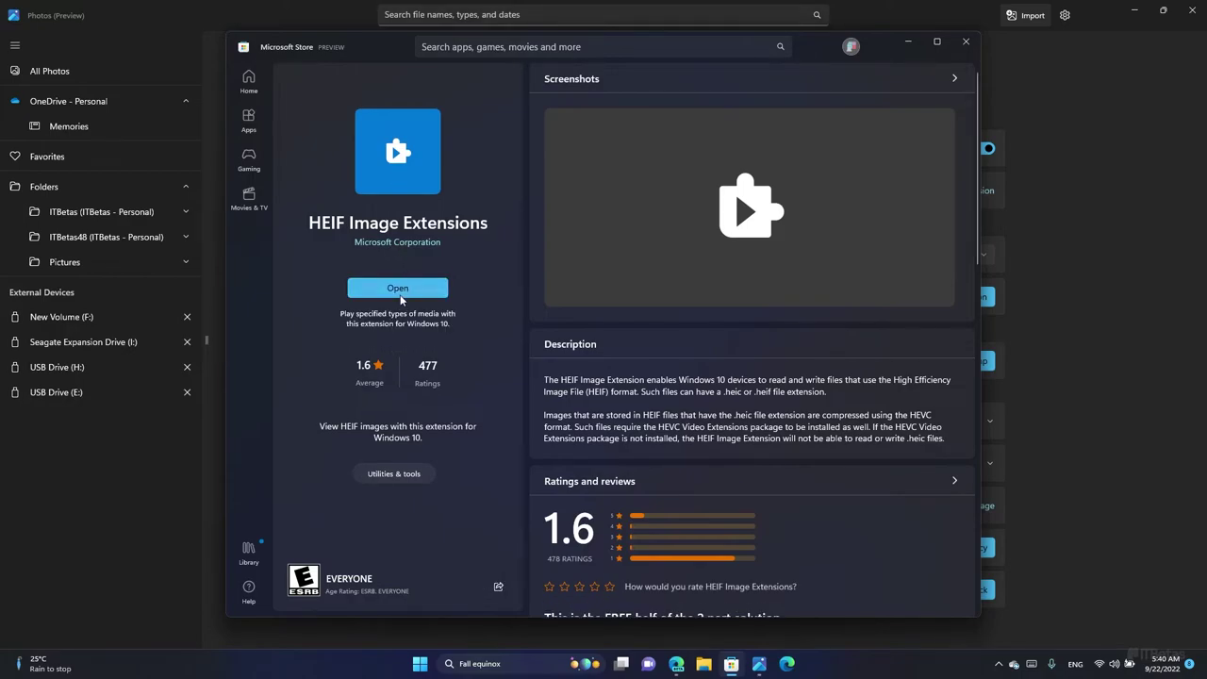
{"action": "left_click", "coordinate": [966, 42]}
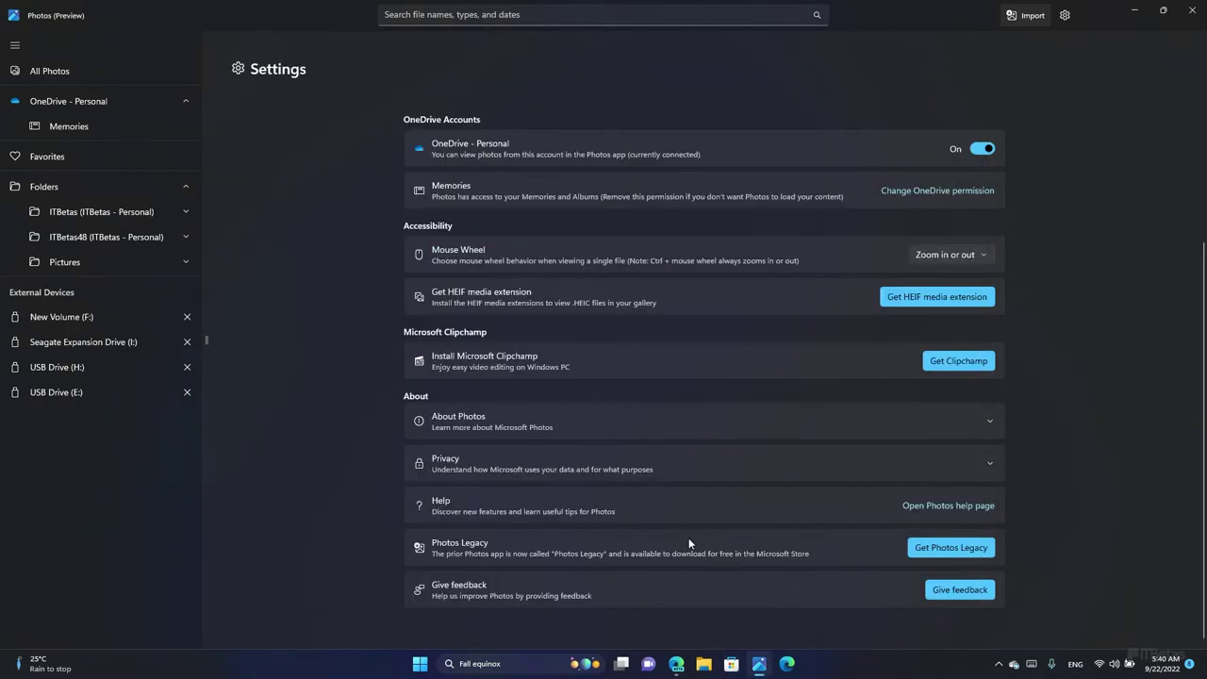
Open the Photos Legacy page in Microsoft Store from the settings and install Microsoft Photos Legacy
{"action": "left_click", "coordinate": [940, 546]}
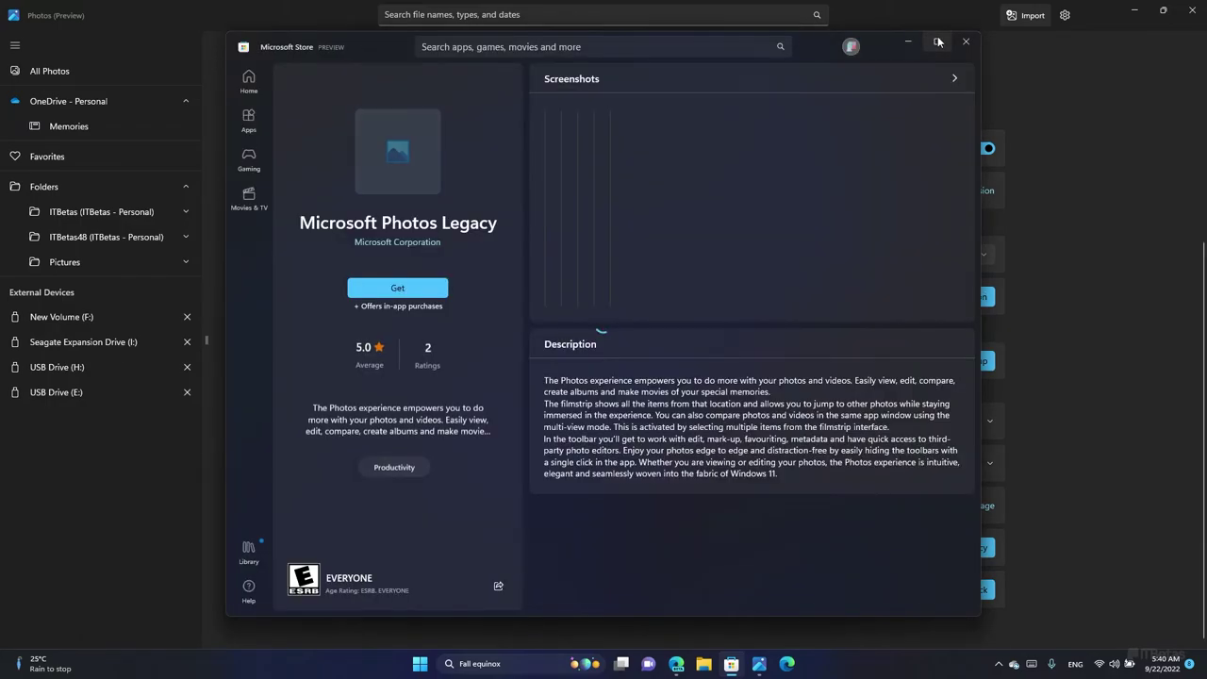
{"action": "mouse_move", "coordinate": [939, 42]}
{"action": "left_click", "coordinate": [385, 285]}
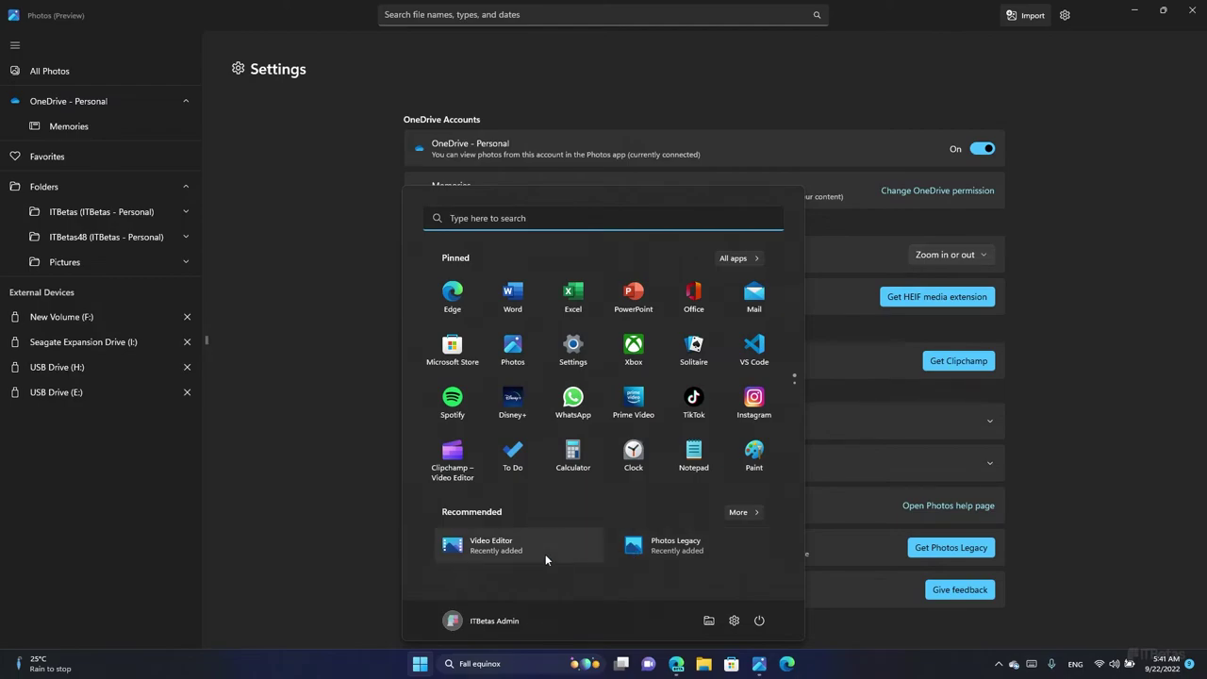
Launch Photos Legacy, dismiss its welcome message, view the collection, close the app and dismiss the Microsoft Store notification
{"action": "left_click", "coordinate": [687, 546]}
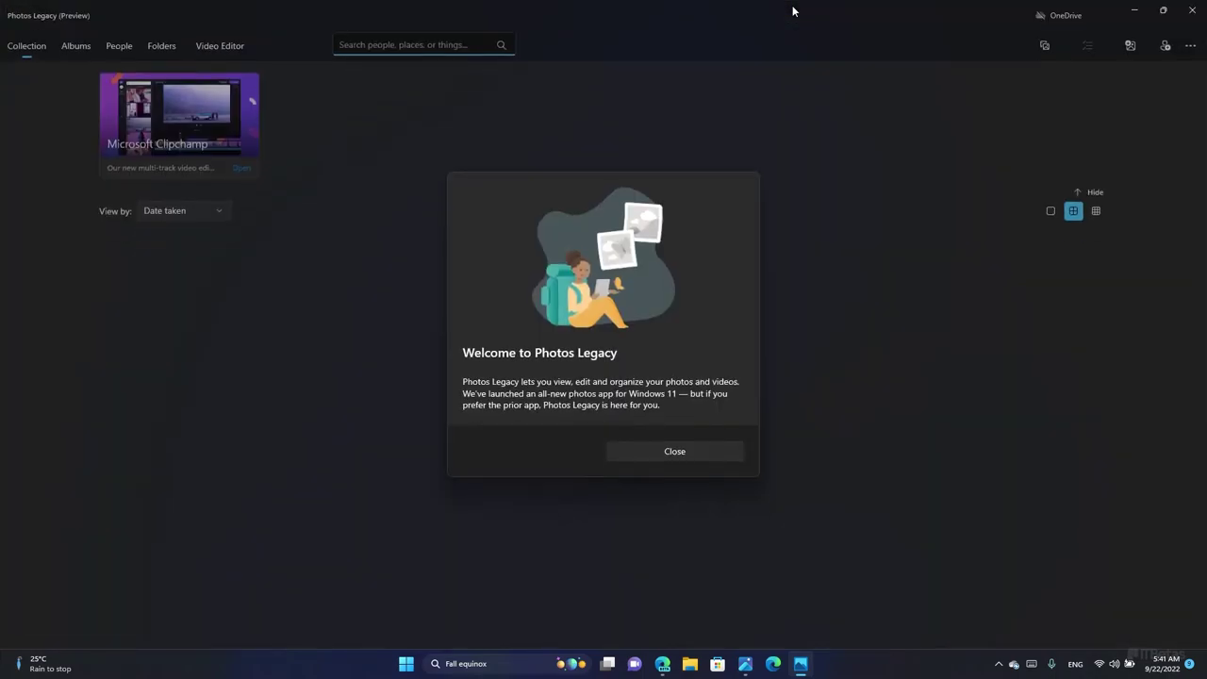
{"action": "left_click", "coordinate": [686, 452]}
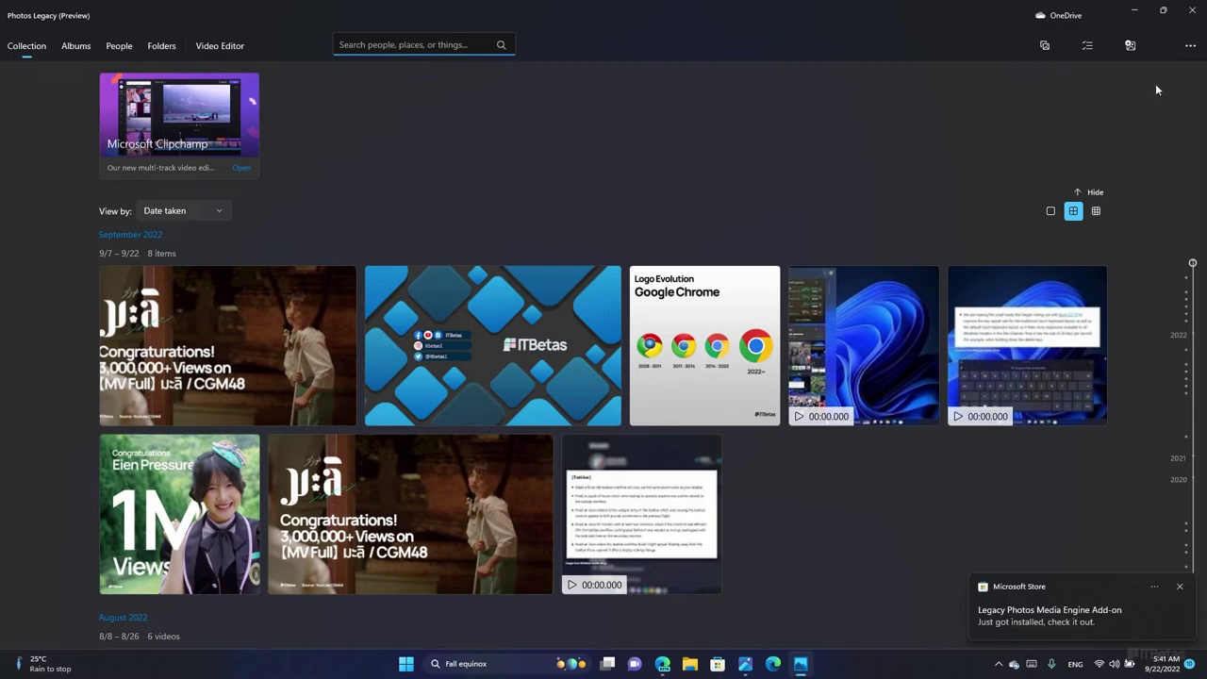
{"action": "left_click", "coordinate": [1192, 10]}
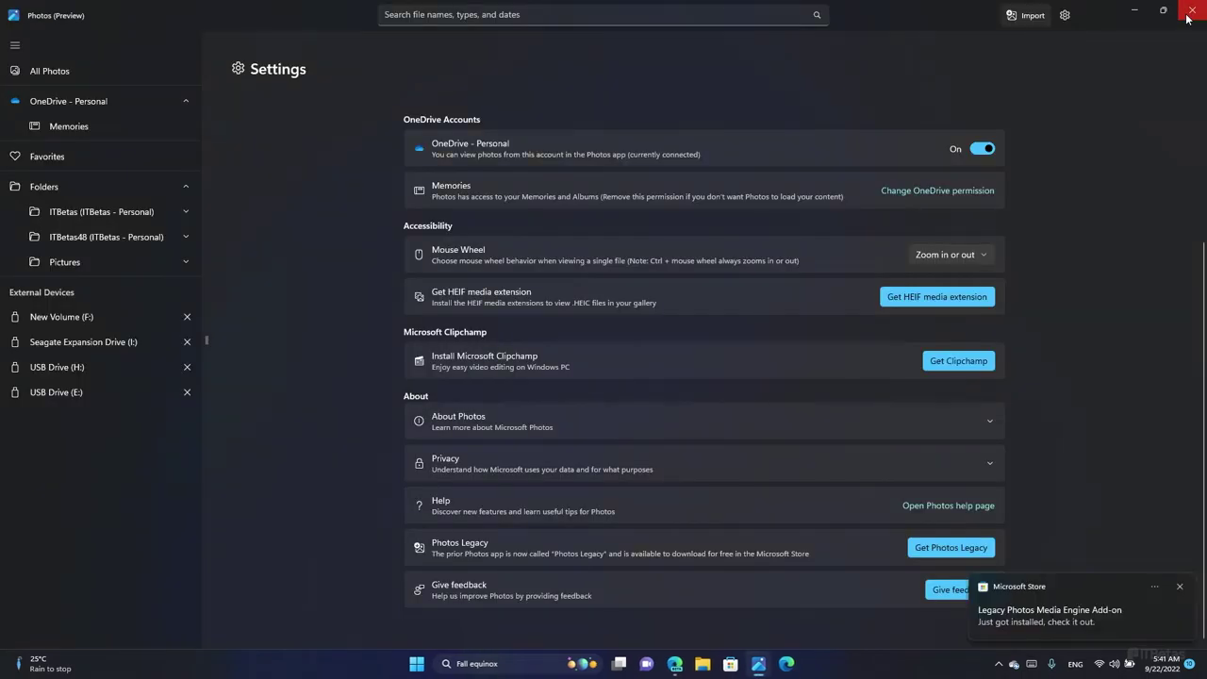
{"action": "left_click", "coordinate": [1180, 589]}
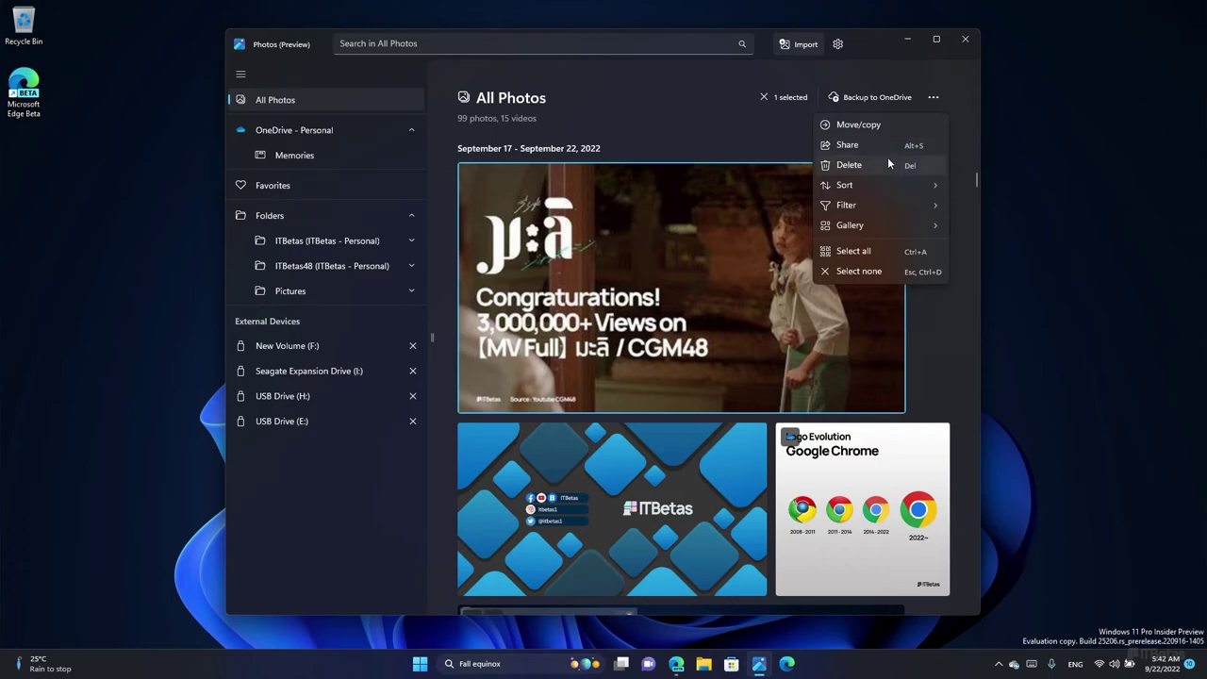
Delete the selected OIP.jpg from All Photos and confirm moving it to the Recycle Bin
{"action": "left_click", "coordinate": [849, 165]}
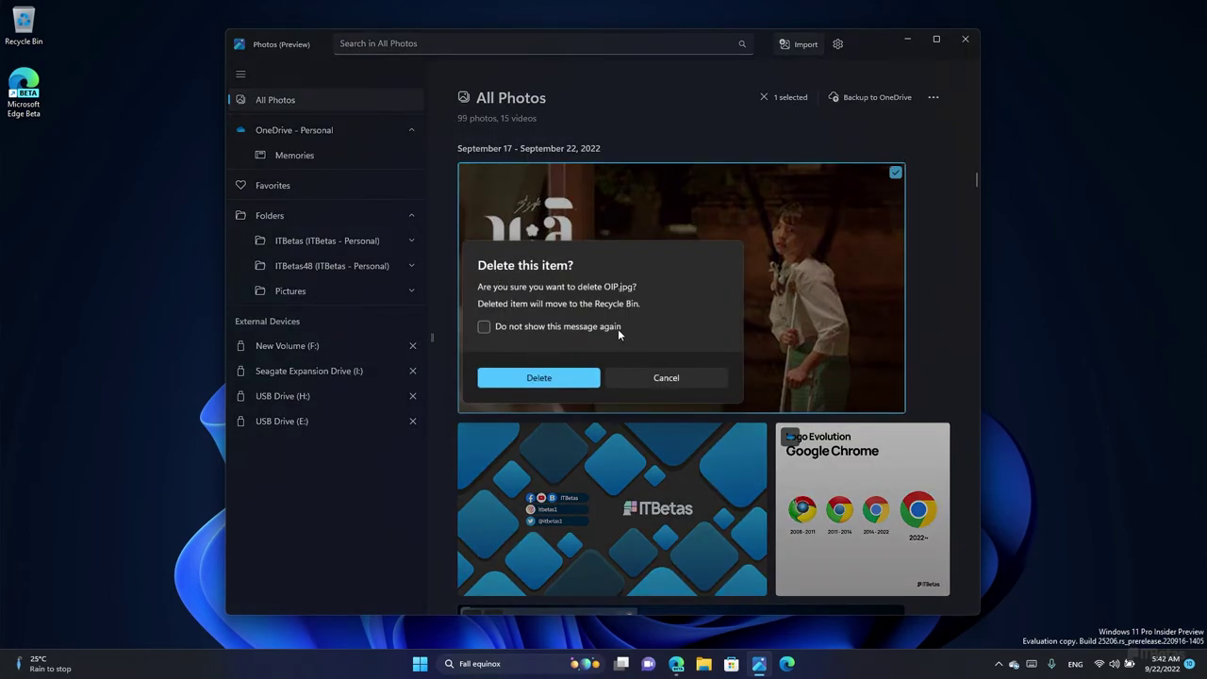
{"action": "left_click", "coordinate": [495, 376]}
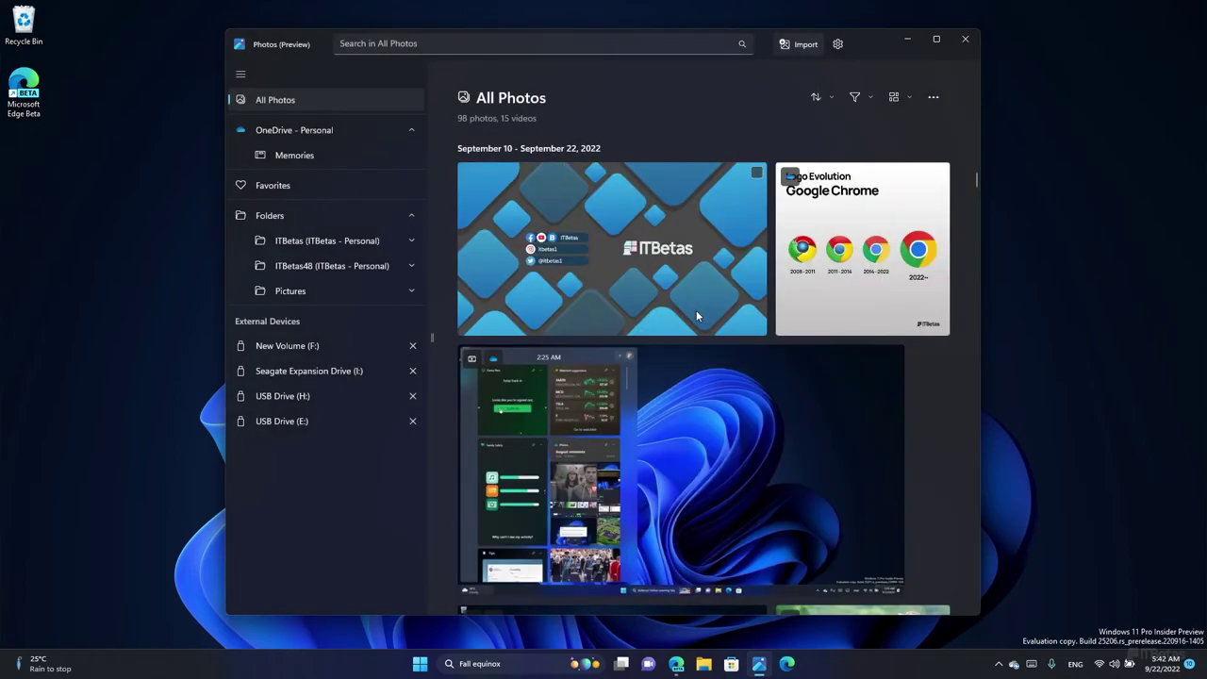
View the Windows 11 Insider Preview Build 25201 video in the viewer and close it
{"action": "left_click", "coordinate": [802, 510]}
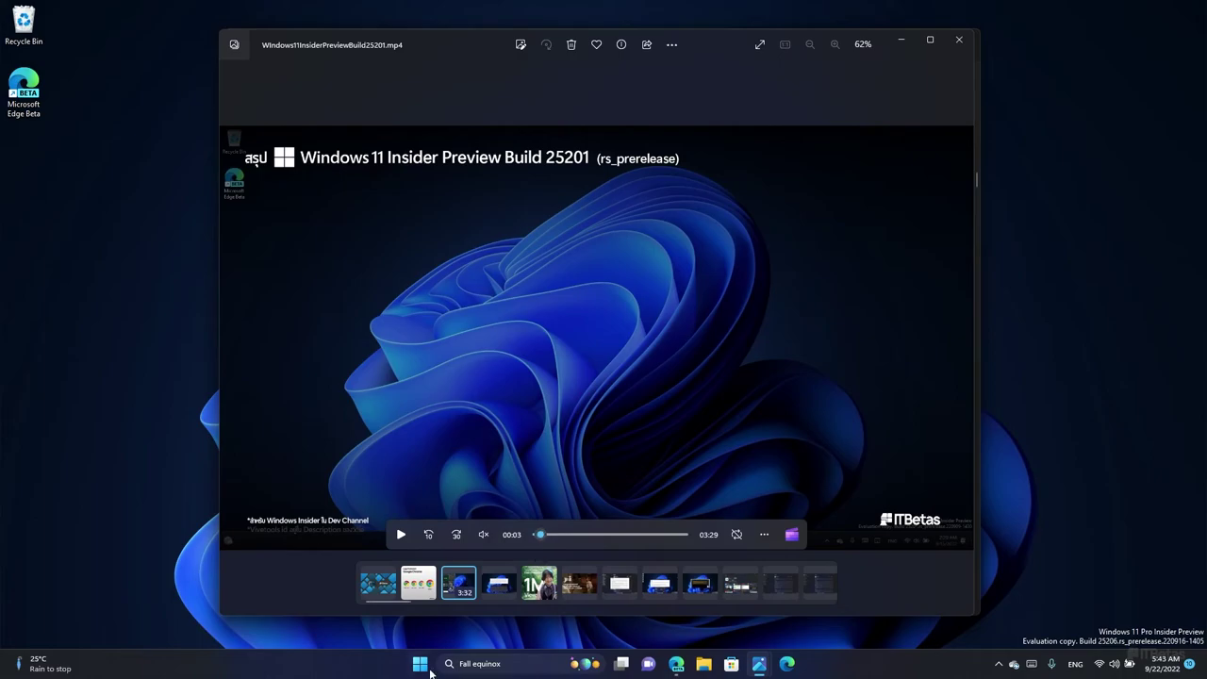
{"action": "left_click", "coordinate": [959, 41]}
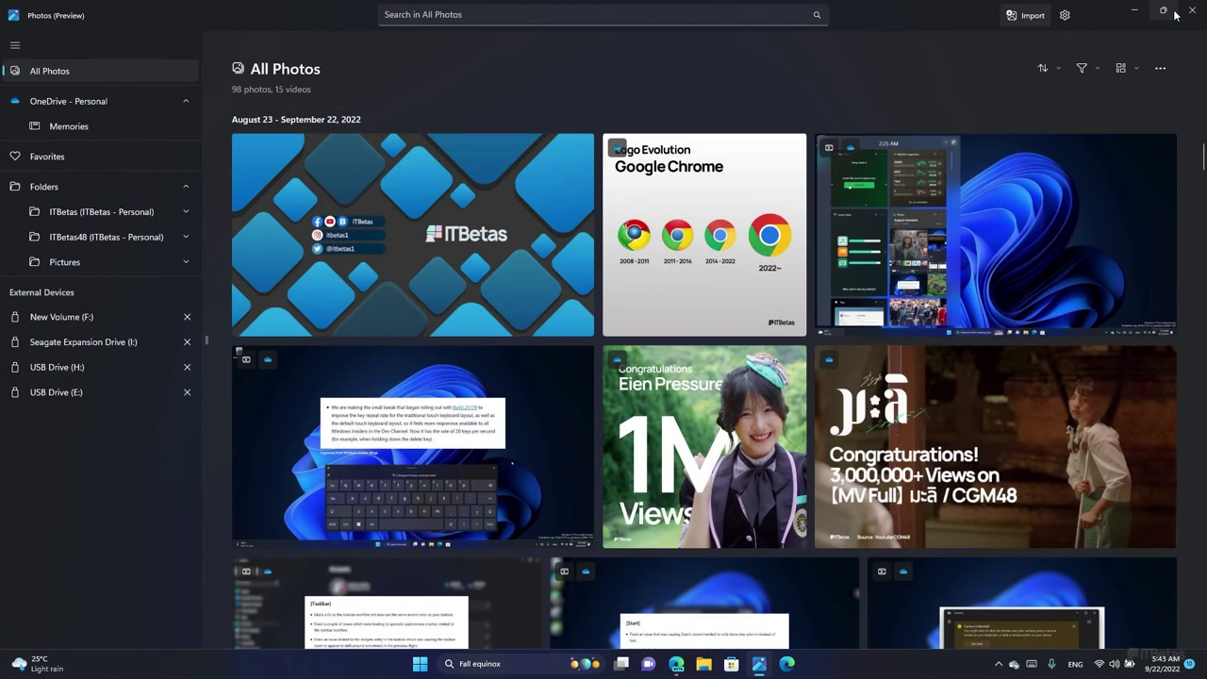